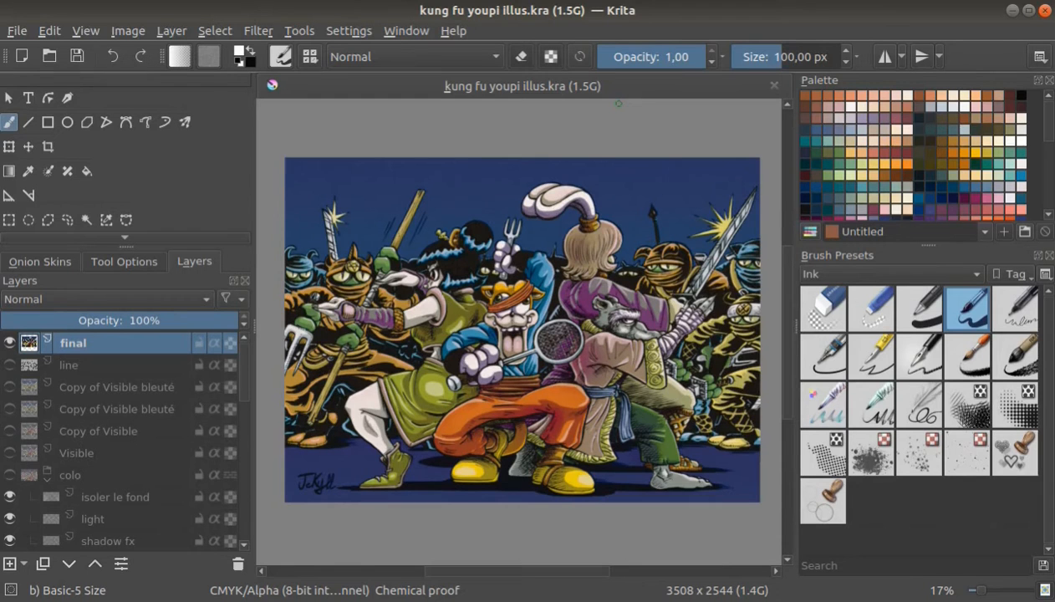
{"action": "key", "text": "plus"}
{"action": "key", "text": "minus"}
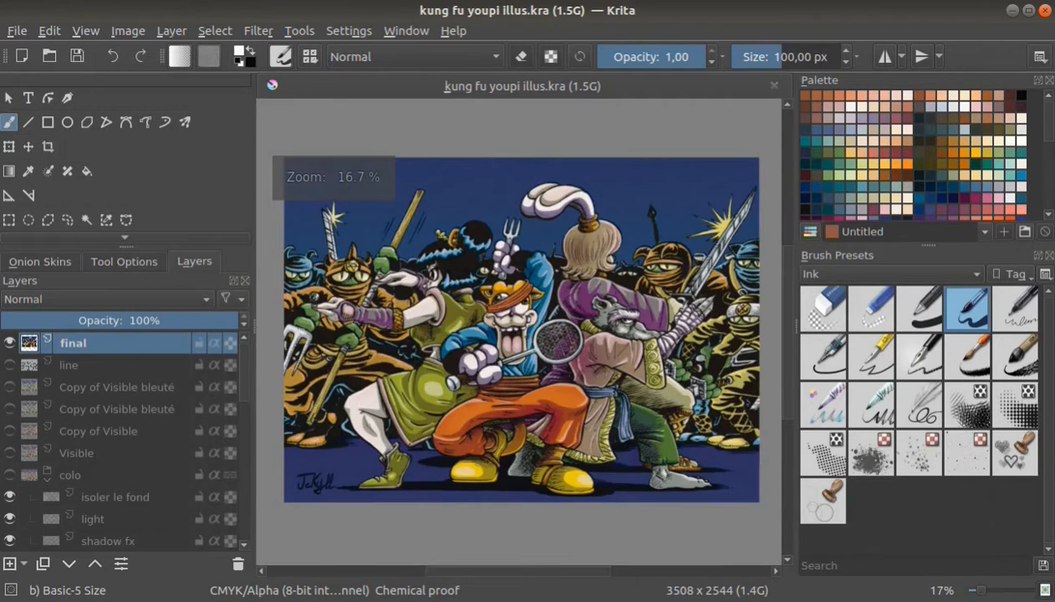
{"action": "key", "text": "plus"}
{"action": "key", "text": "minus"}
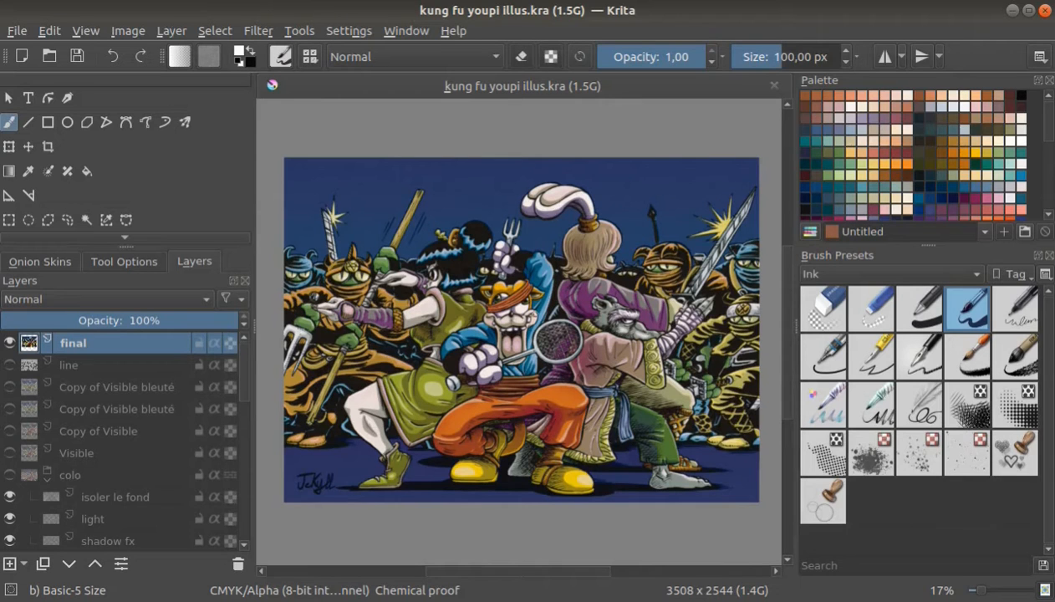
{"action": "left_click_drag", "start_coordinate": [520, 331], "coordinate": [617, 239]}
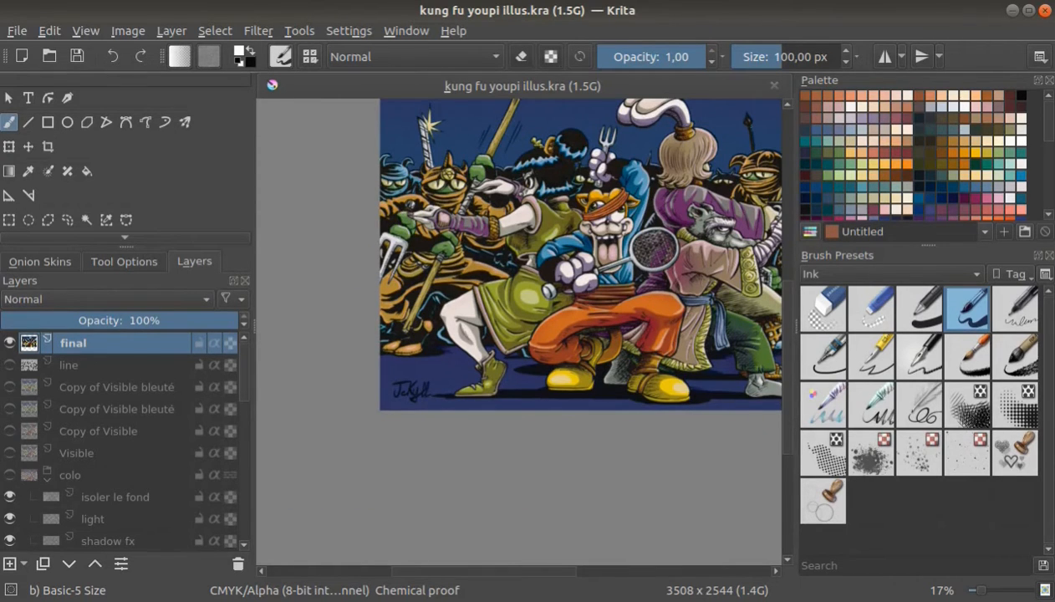
{"action": "left_click_drag", "start_coordinate": [616, 239], "coordinate": [533, 297]}
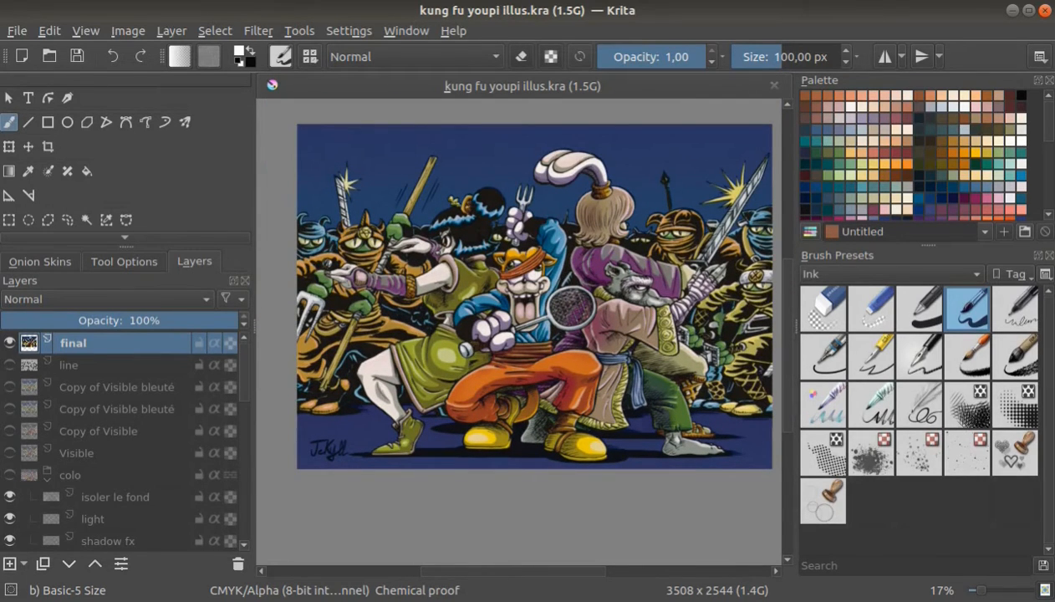
Step: Hide the final layer and show the line layer together with only the ombres layer of the colo group
{"action": "mouse_move", "coordinate": [126, 342]}
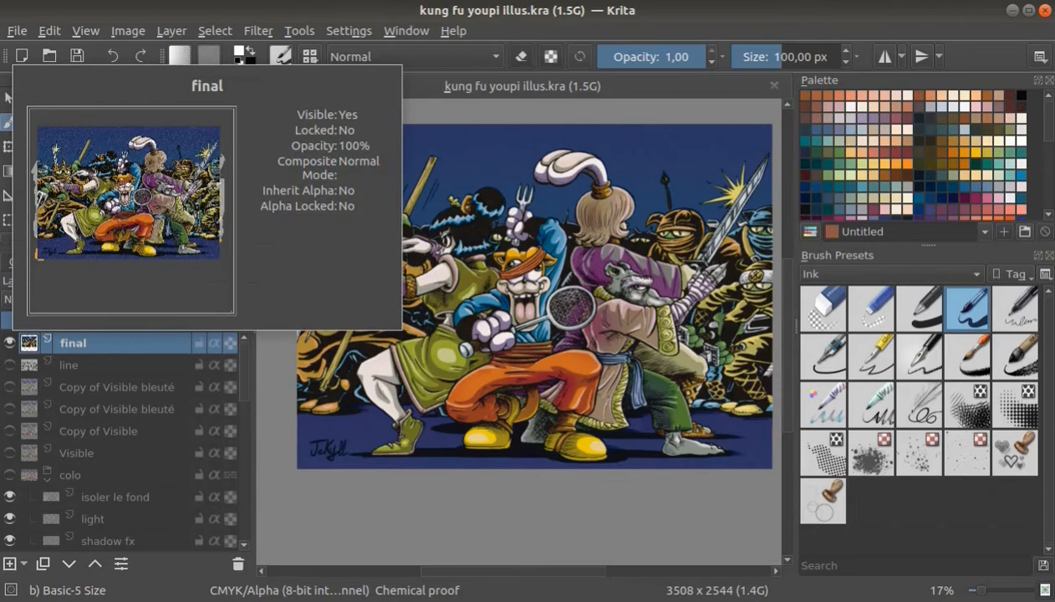
{"action": "left_click", "coordinate": [9, 342]}
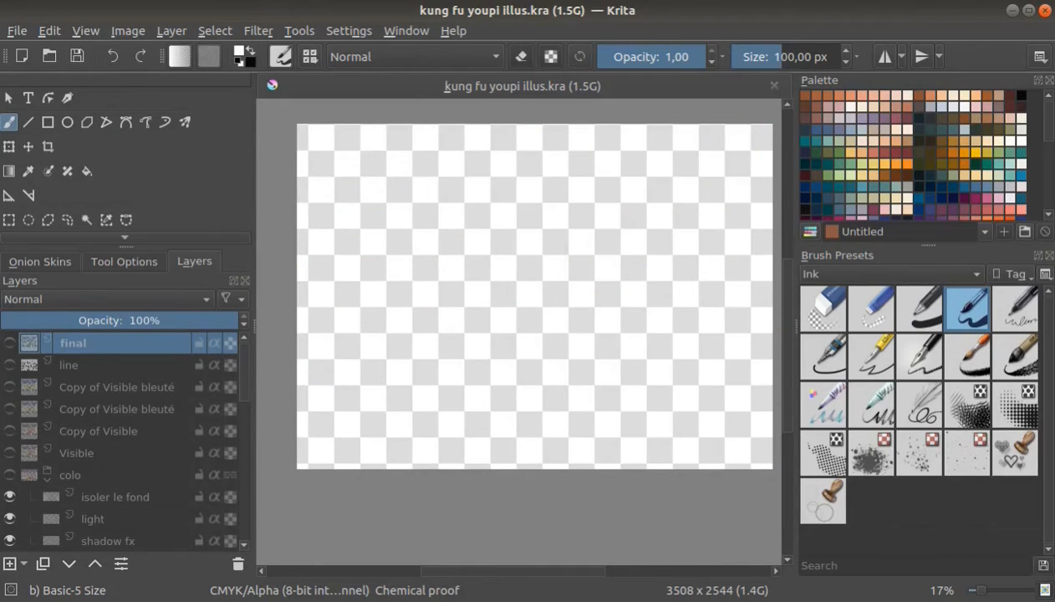
{"action": "left_click", "coordinate": [9, 365]}
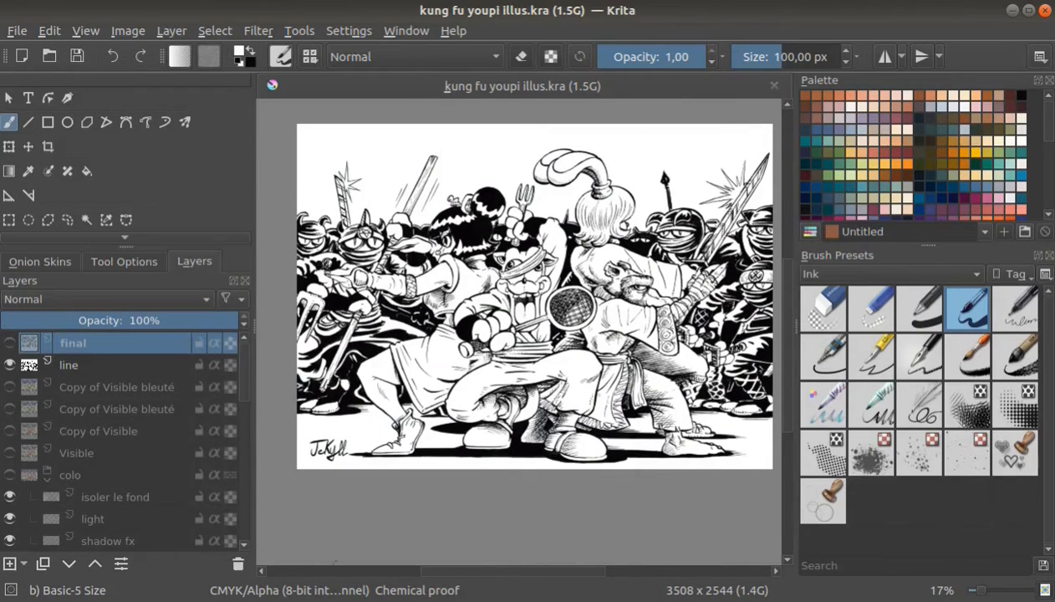
{"action": "scroll", "coordinate": [288, 571], "scroll_direction": "down", "scroll_amount": 1}
{"action": "scroll", "coordinate": [122, 451], "scroll_direction": "down", "scroll_amount": 1}
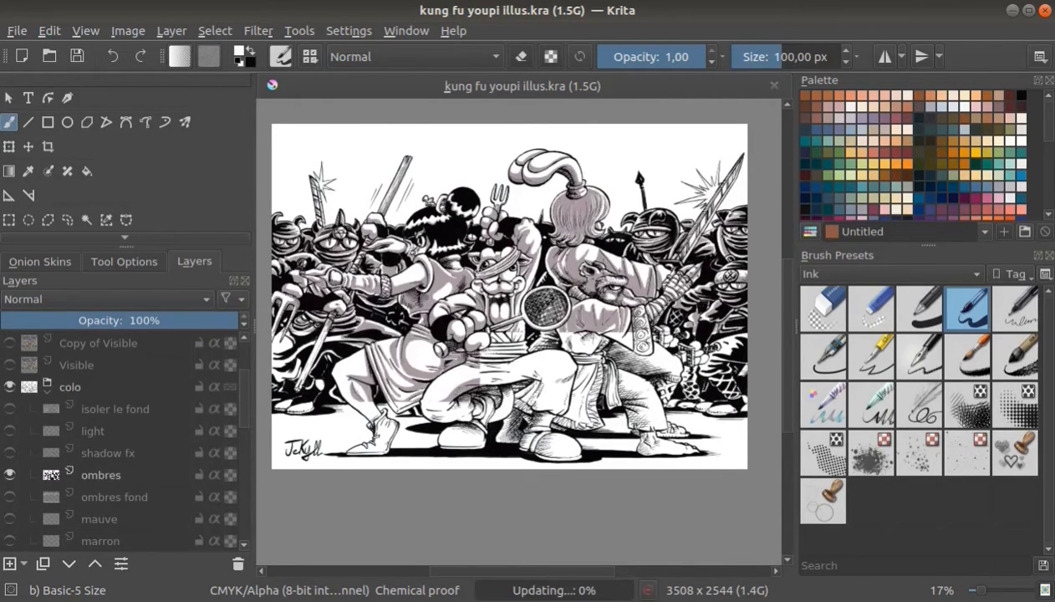
Step: Select the ombres layer and set the foreground colour to the dark purple #2b1528
{"action": "key", "text": "ctrl+plus"}
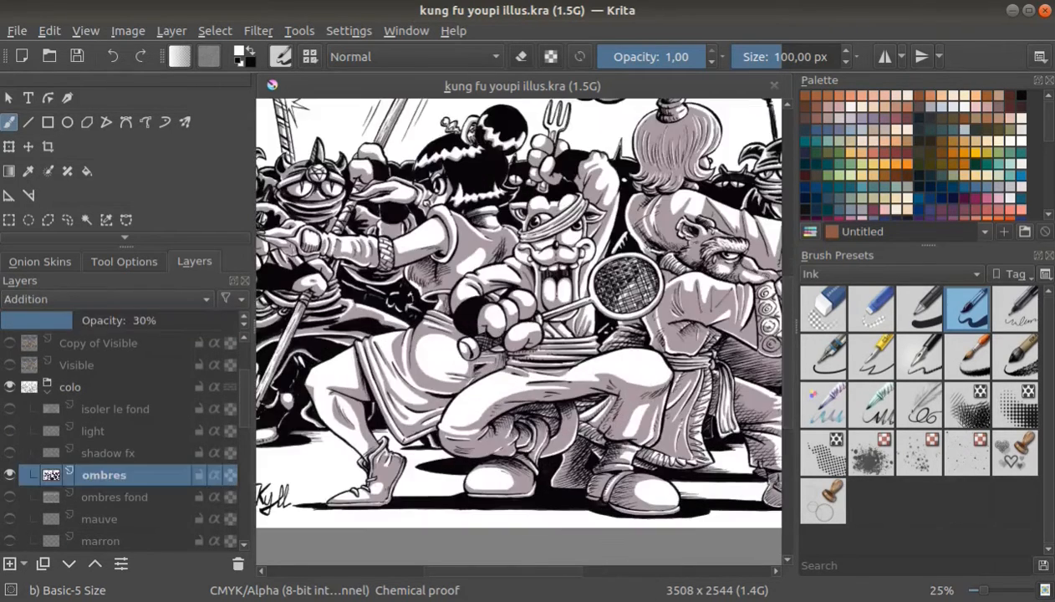
{"action": "left_click", "coordinate": [240, 54]}
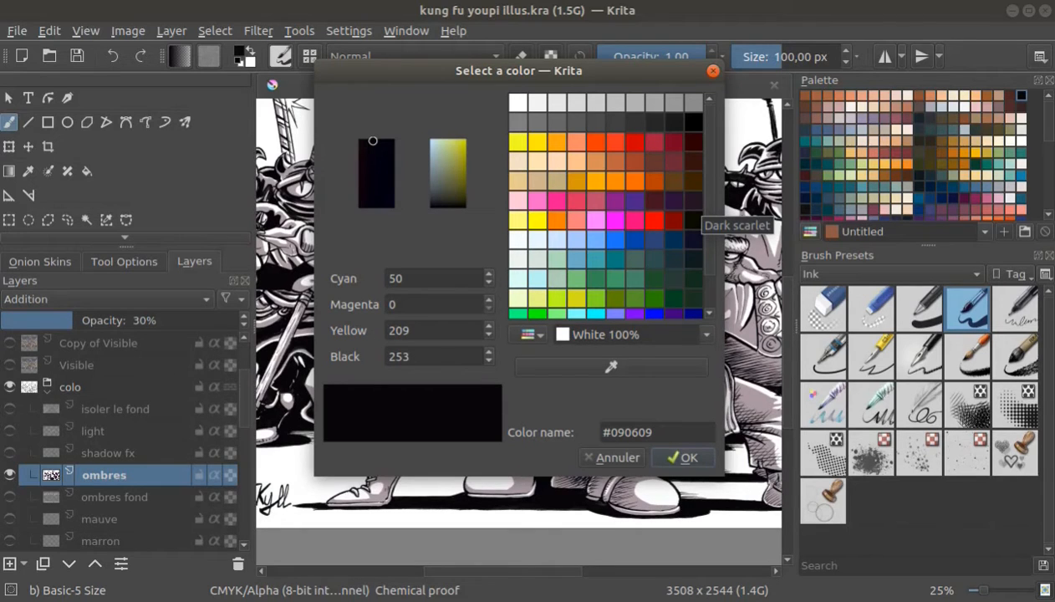
{"action": "left_click", "coordinate": [694, 200]}
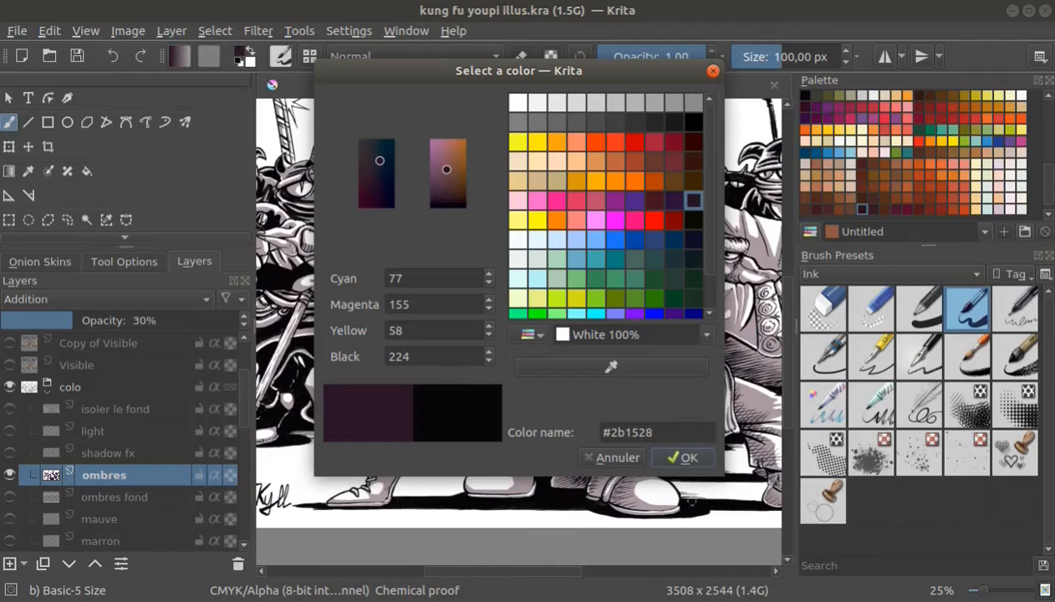
{"action": "left_click", "coordinate": [684, 457]}
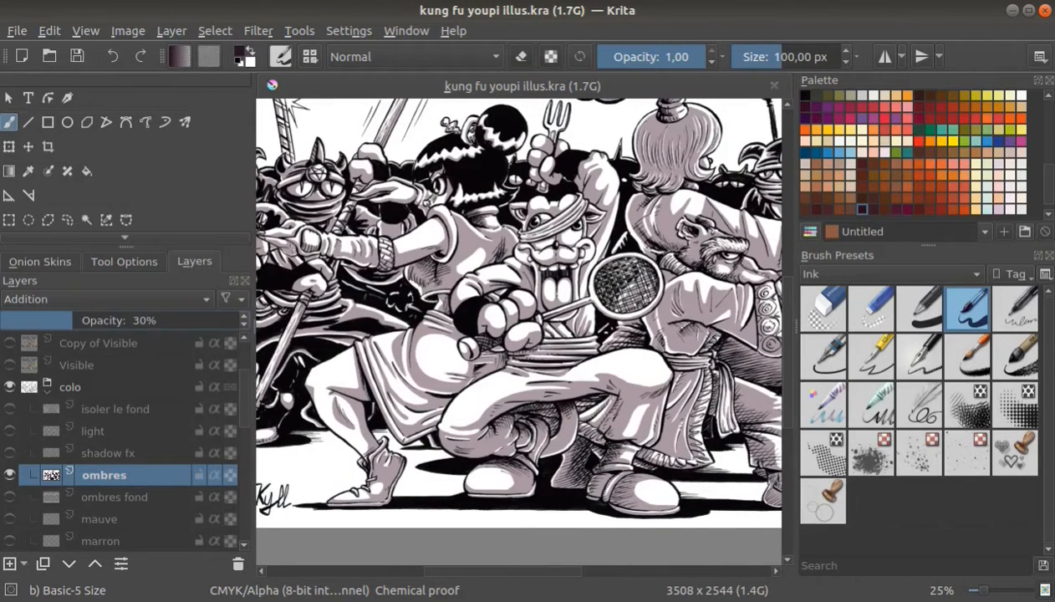
Step: Try the ombres layer at 100% opacity and undo the change
{"action": "left_click_drag", "start_coordinate": [73, 320], "coordinate": [239, 320]}
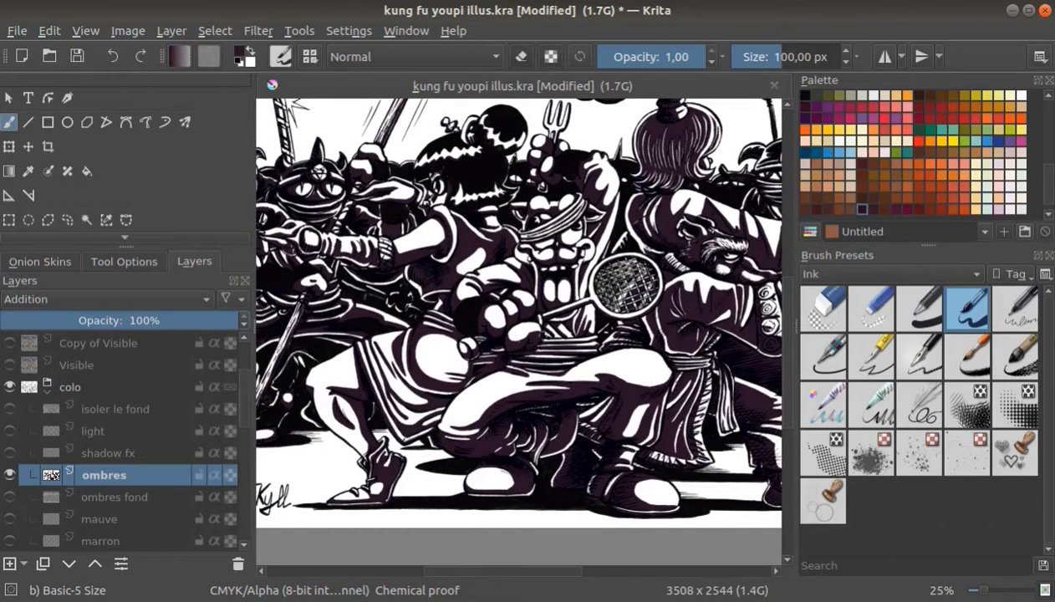
{"action": "key", "text": "ctrl+z"}
Step: Show the skin youpi layer in the colo group and look over its orange areas across the illustration
{"action": "scroll", "coordinate": [123, 437], "scroll_direction": "down", "scroll_amount": 5}
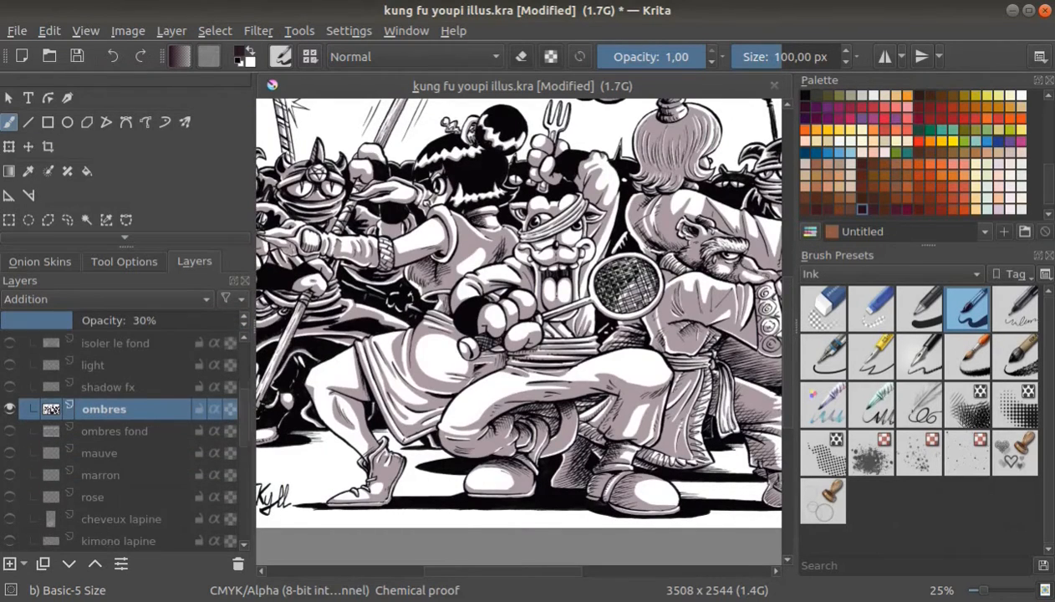
{"action": "scroll", "coordinate": [123, 436], "scroll_direction": "down", "scroll_amount": 2}
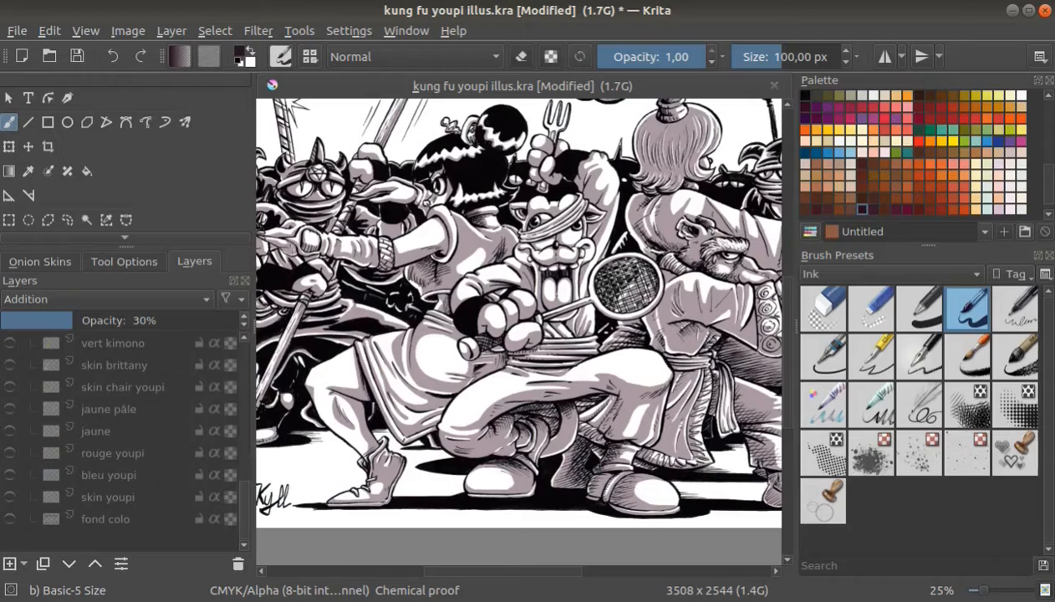
{"action": "scroll", "coordinate": [518, 309], "scroll_direction": "right", "scroll_amount": 5}
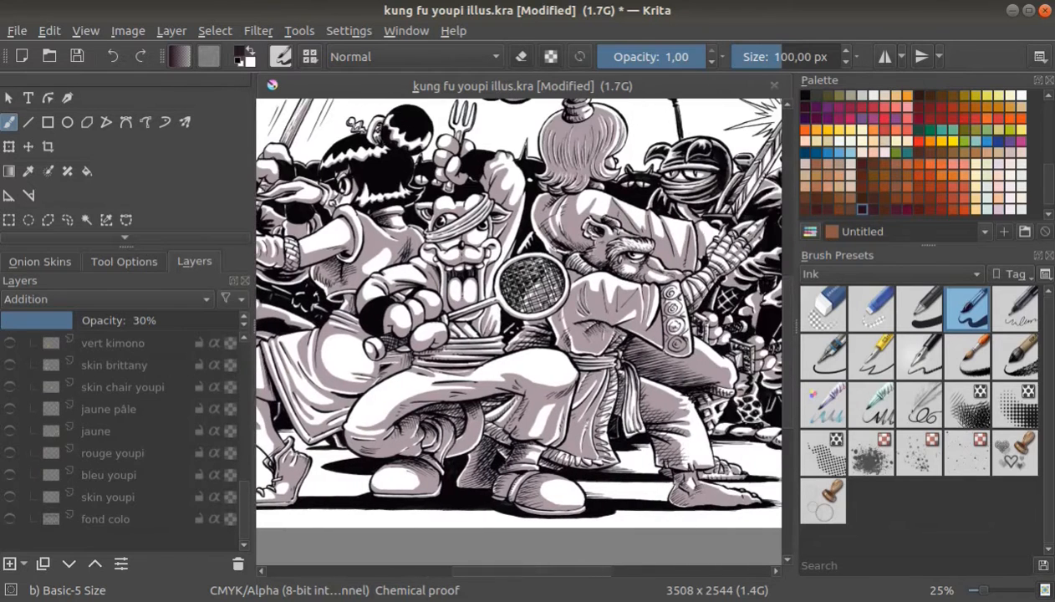
{"action": "left_click", "coordinate": [10, 497]}
{"action": "scroll", "coordinate": [519, 309], "scroll_direction": "left", "scroll_amount": 5}
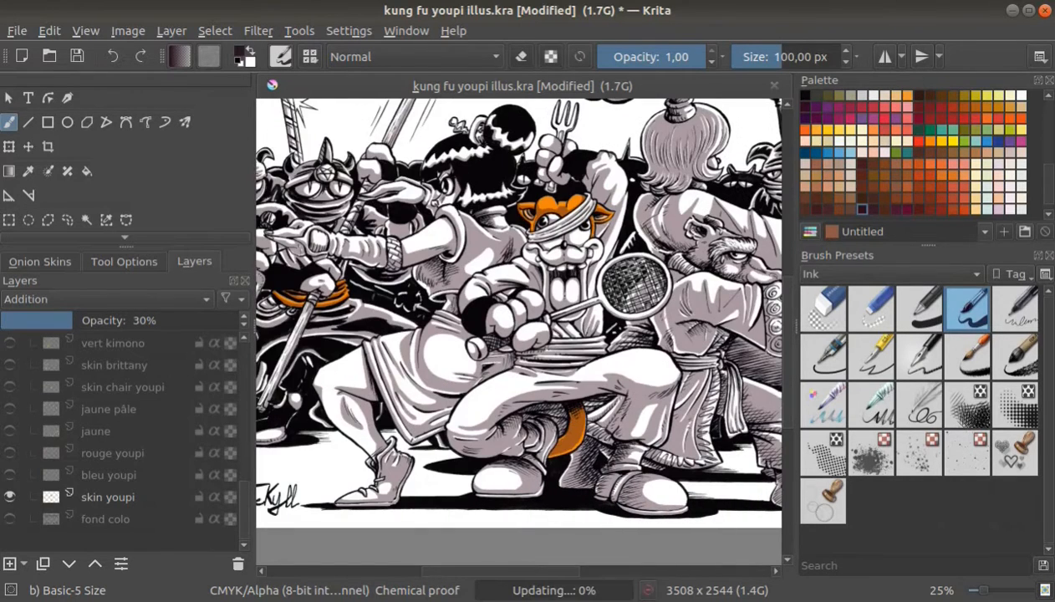
{"action": "scroll", "coordinate": [518, 309], "scroll_direction": "right", "scroll_amount": 4}
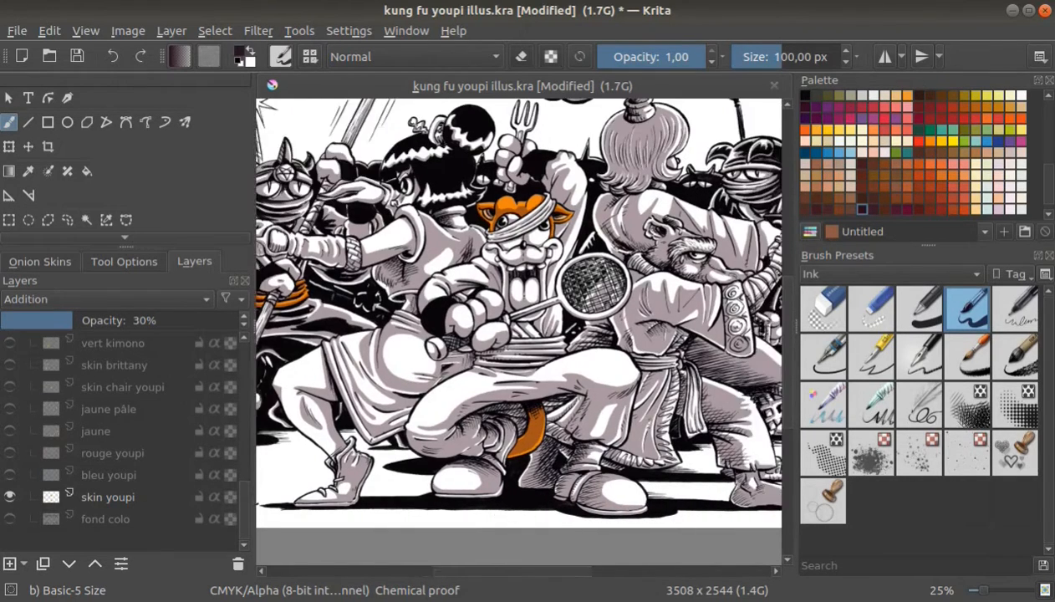
{"action": "scroll", "coordinate": [519, 309], "scroll_direction": "left", "scroll_amount": 2}
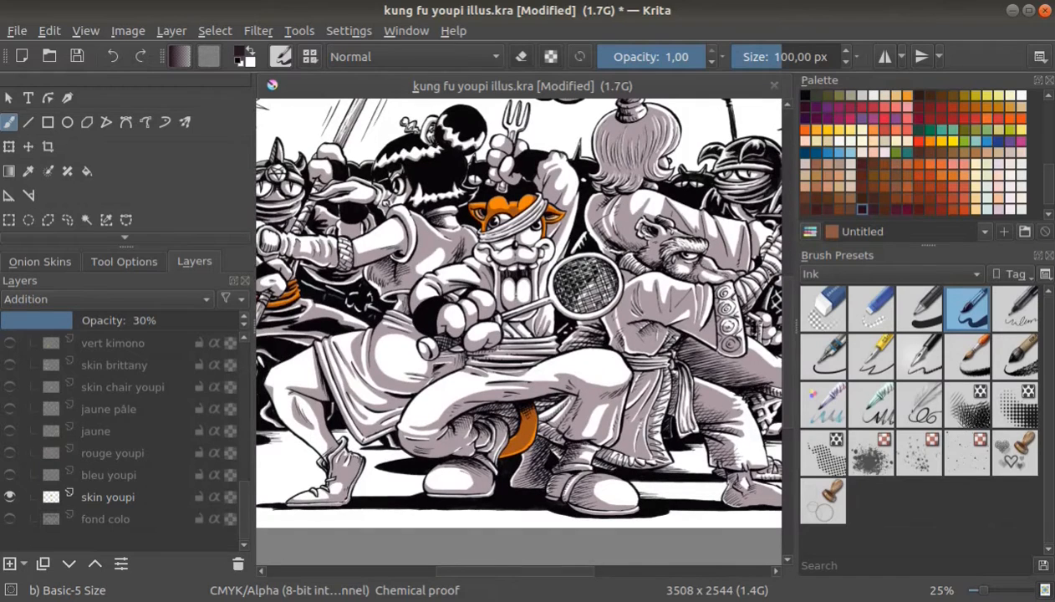
{"action": "scroll", "coordinate": [518, 309], "scroll_direction": "left", "scroll_amount": 5}
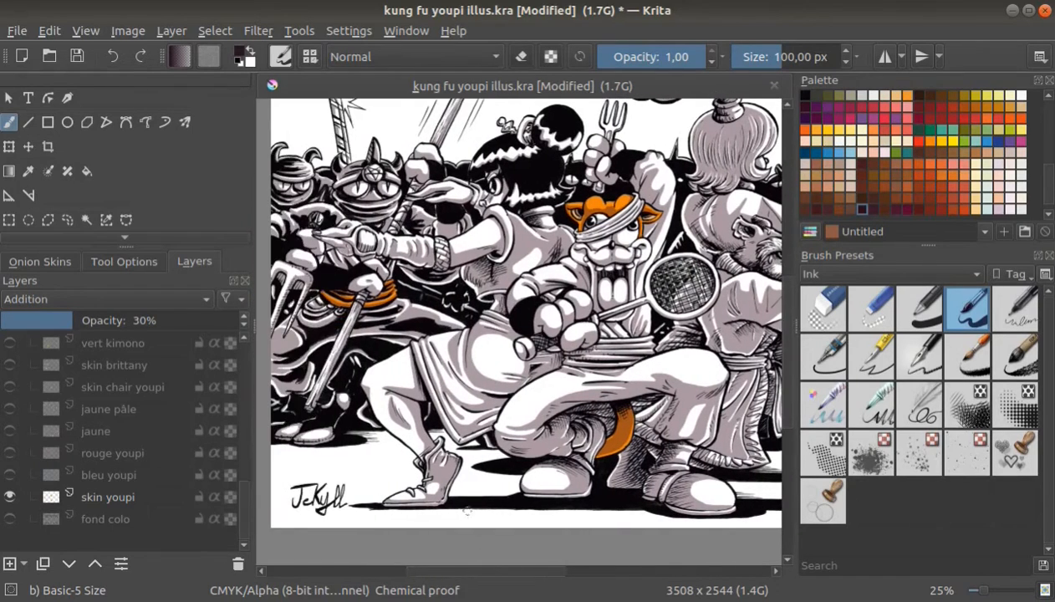
{"action": "mouse_move", "coordinate": [503, 571]}
{"action": "left_mouse_down"}
{"action": "mouse_move", "coordinate": [623, 571]}
{"action": "mouse_move", "coordinate": [485, 571]}
{"action": "left_mouse_up"}
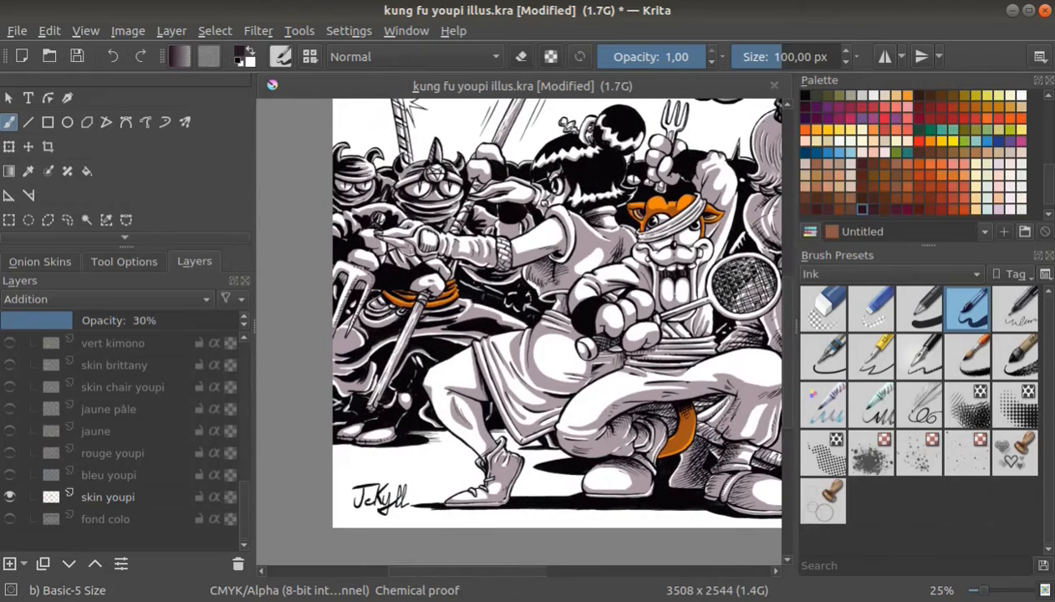
{"action": "scroll", "coordinate": [539, 314], "scroll_direction": "right", "scroll_amount": 2}
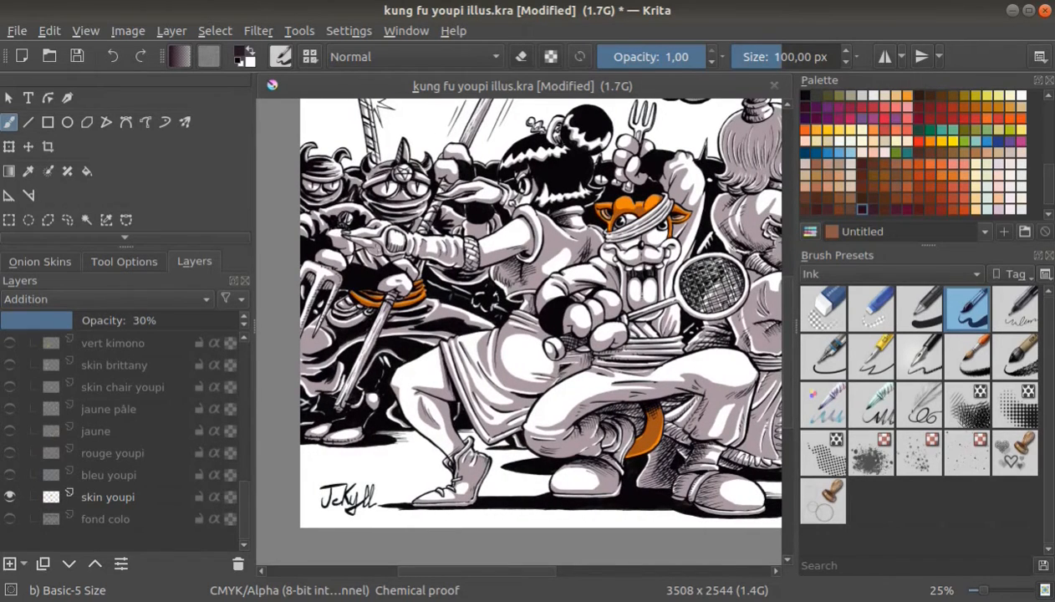
Step: Show the bleu youpi layer and look over its blue areas from one side of the illustration to the other
{"action": "left_click", "coordinate": [9, 475]}
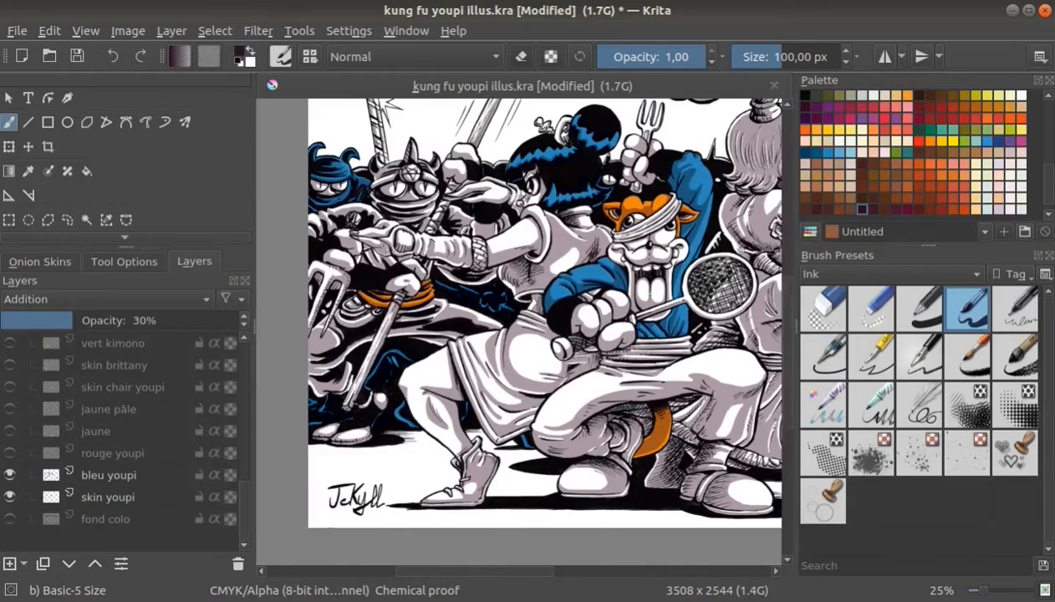
{"action": "scroll", "coordinate": [519, 313], "scroll_direction": "right", "scroll_amount": 15}
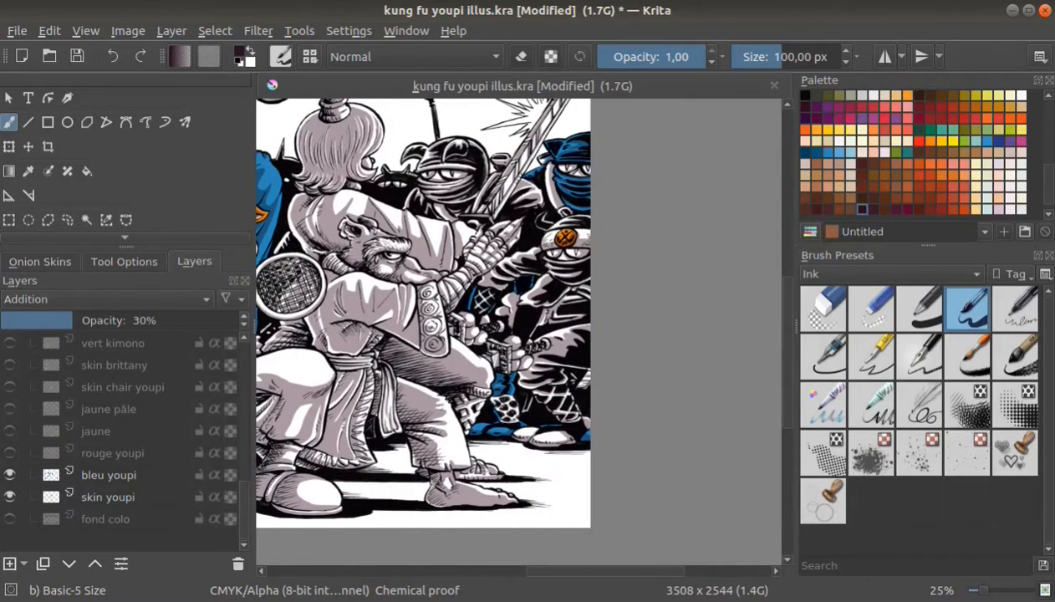
{"action": "scroll", "coordinate": [518, 313], "scroll_direction": "left", "scroll_amount": 15}
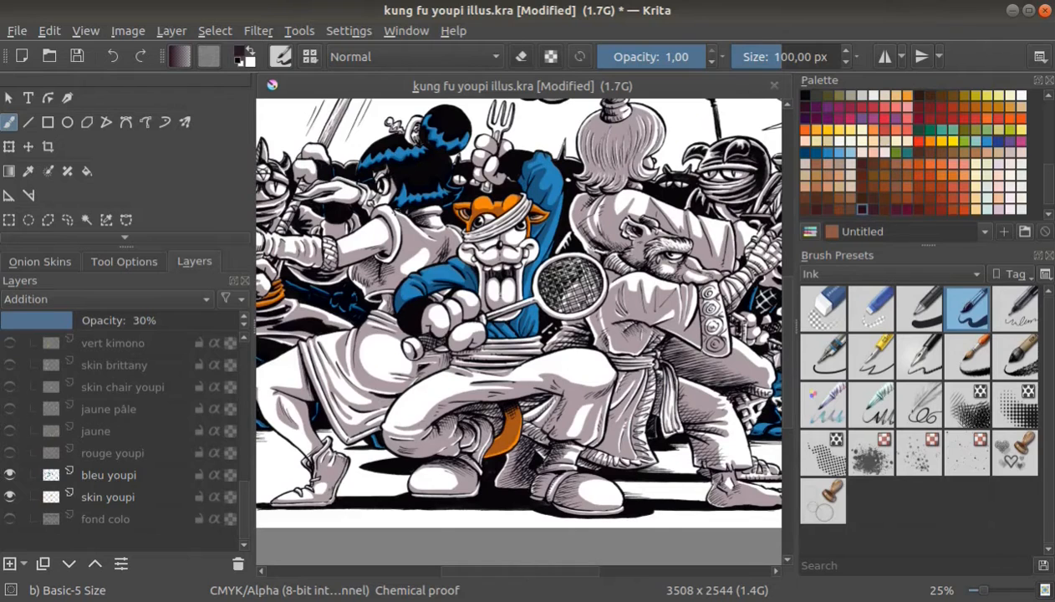
{"action": "scroll", "coordinate": [519, 314], "scroll_direction": "left", "scroll_amount": 4}
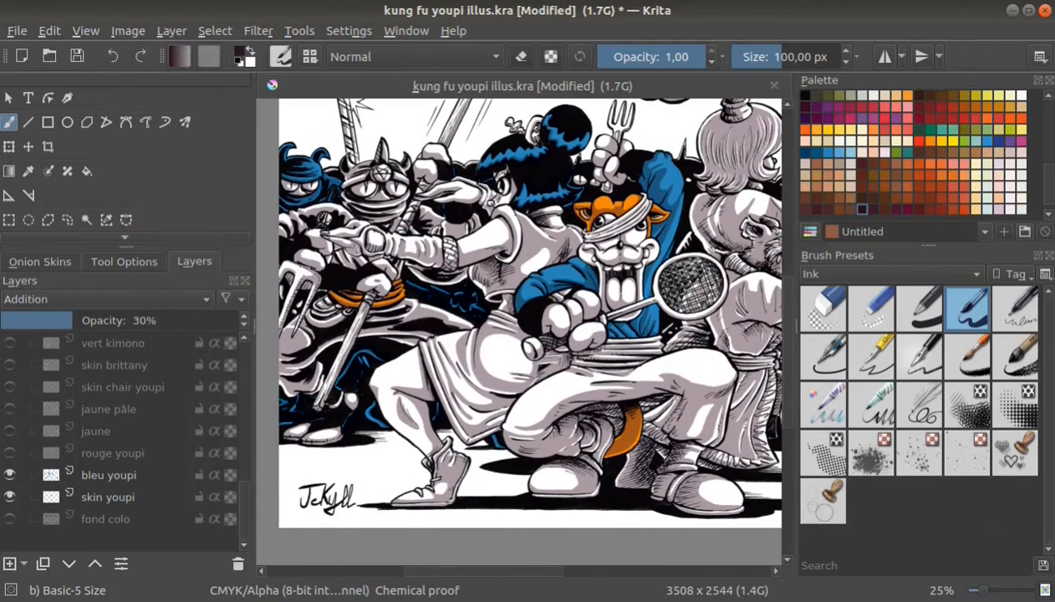
Step: Show the rouge youpi and jaune layers and look over their red and yellow areas in the illustration
{"action": "left_click", "coordinate": [9, 453]}
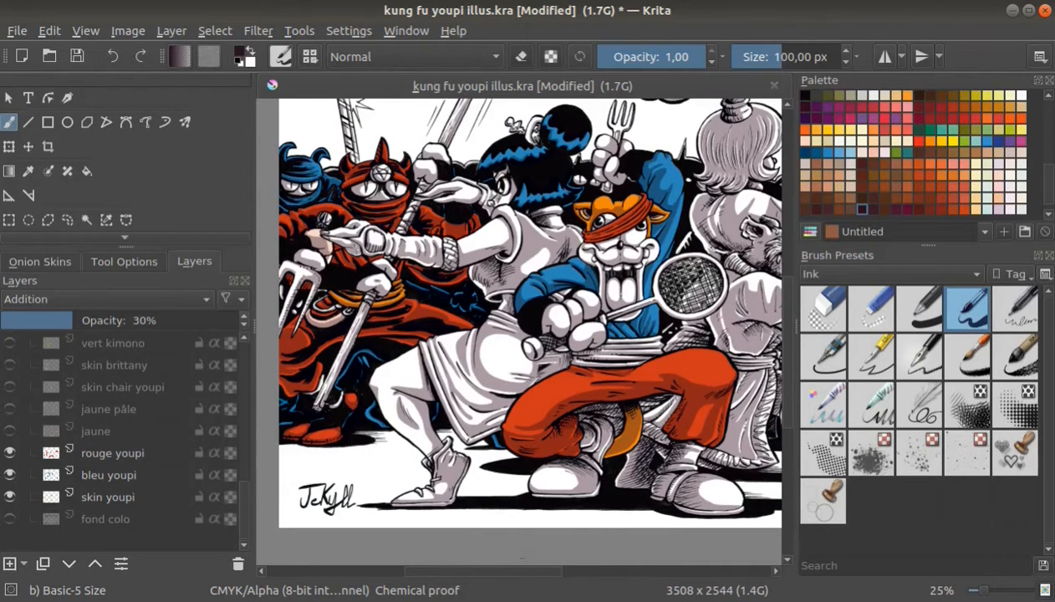
{"action": "mouse_move", "coordinate": [484, 572]}
{"action": "left_mouse_down"}
{"action": "mouse_move", "coordinate": [556, 572]}
{"action": "mouse_move", "coordinate": [479, 572]}
{"action": "left_mouse_up"}
{"action": "left_click", "coordinate": [10, 431]}
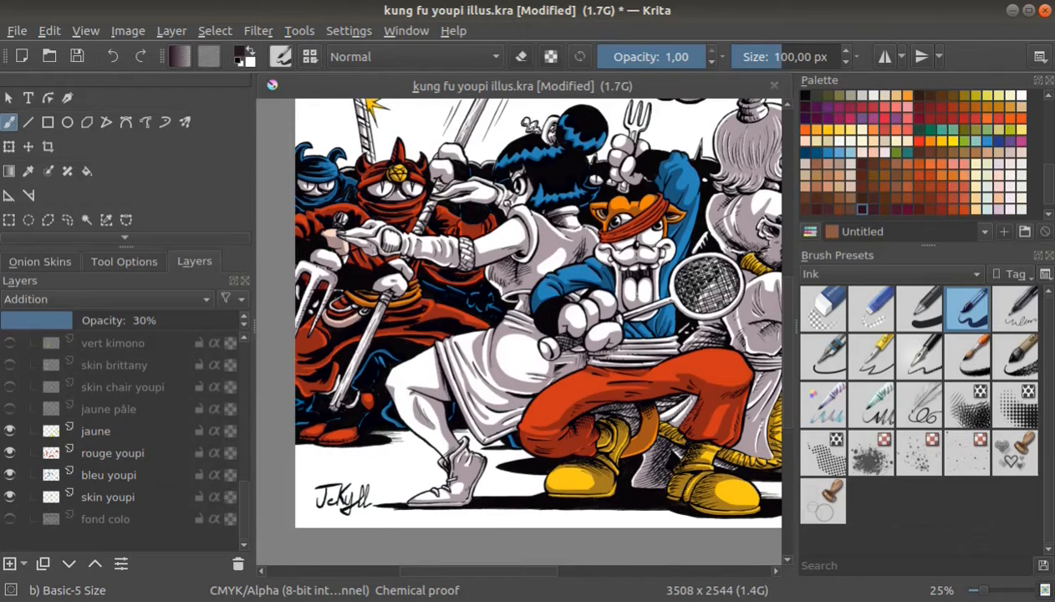
{"action": "left_click_drag", "start_coordinate": [479, 572], "coordinate": [553, 572]}
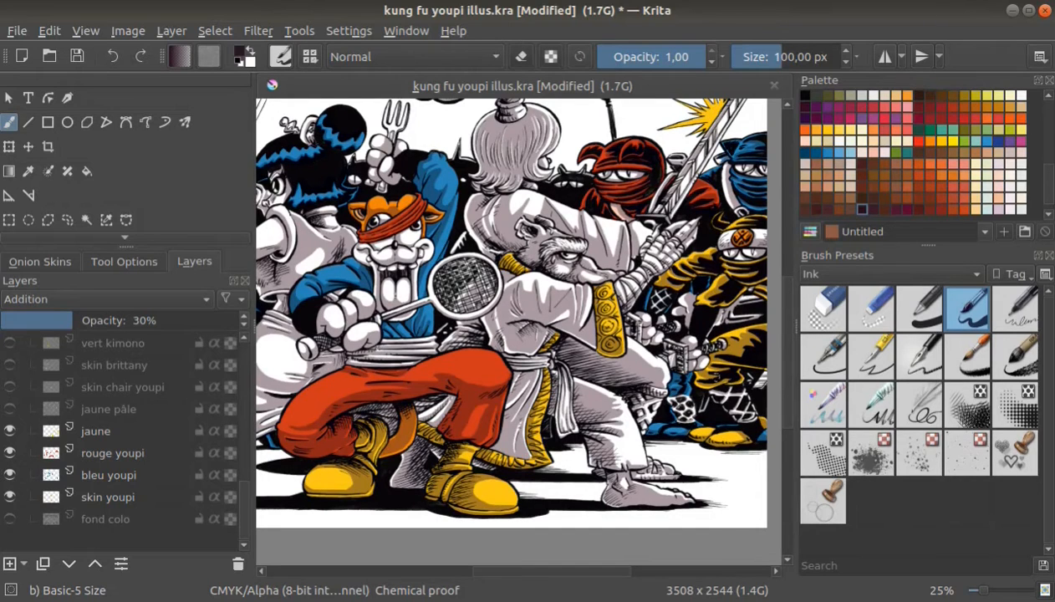
{"action": "scroll", "coordinate": [510, 317], "scroll_direction": "up", "scroll_amount": 1}
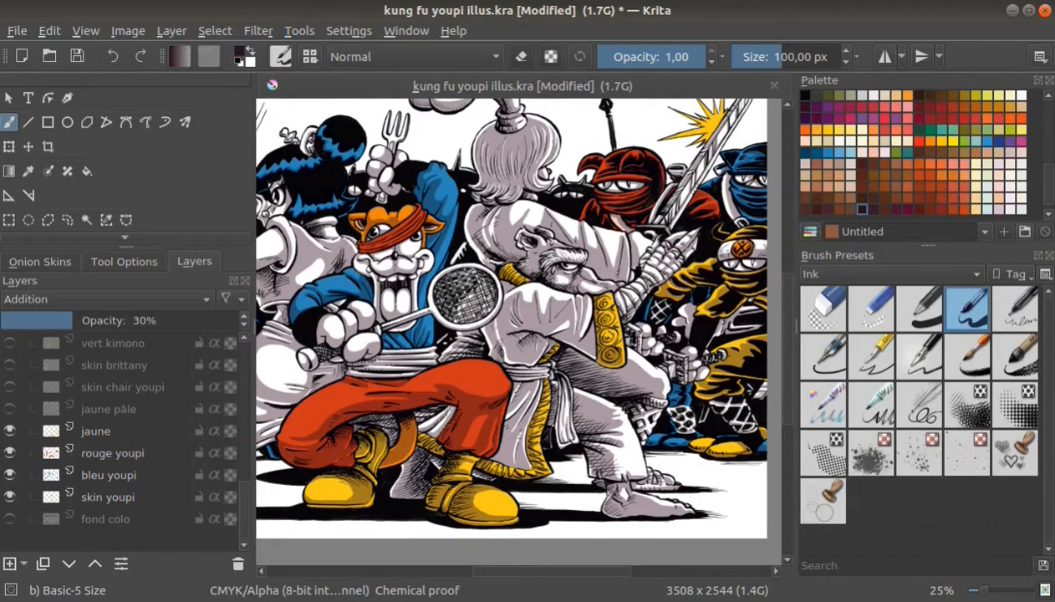
Step: Show the jaune pâle layer, the remaining character colour layers up to mauve, and the fond colo background layer
{"action": "left_click", "coordinate": [10, 409]}
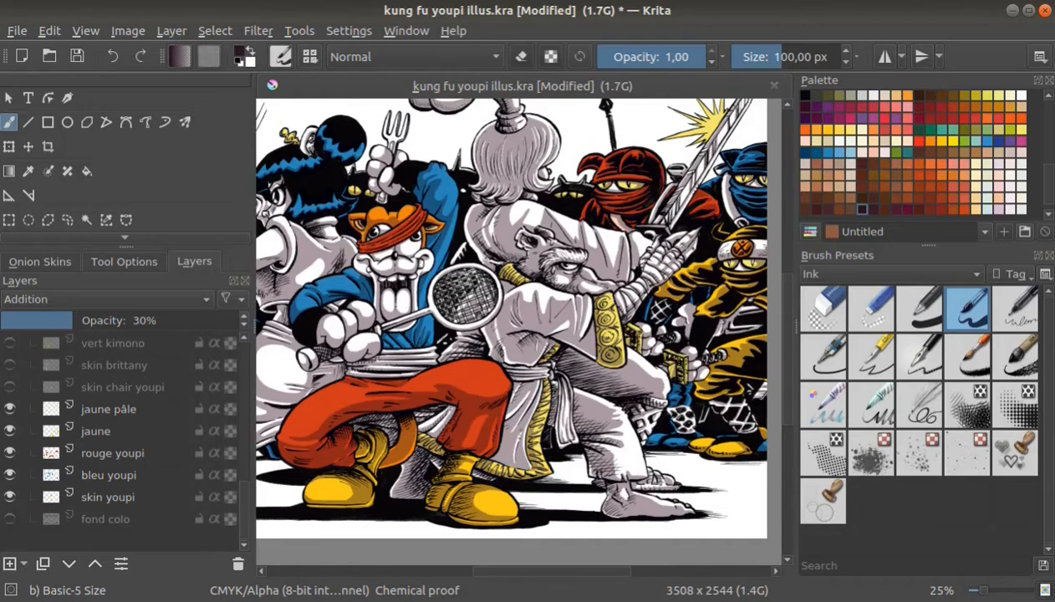
{"action": "left_click_drag", "start_coordinate": [551, 572], "coordinate": [500, 572]}
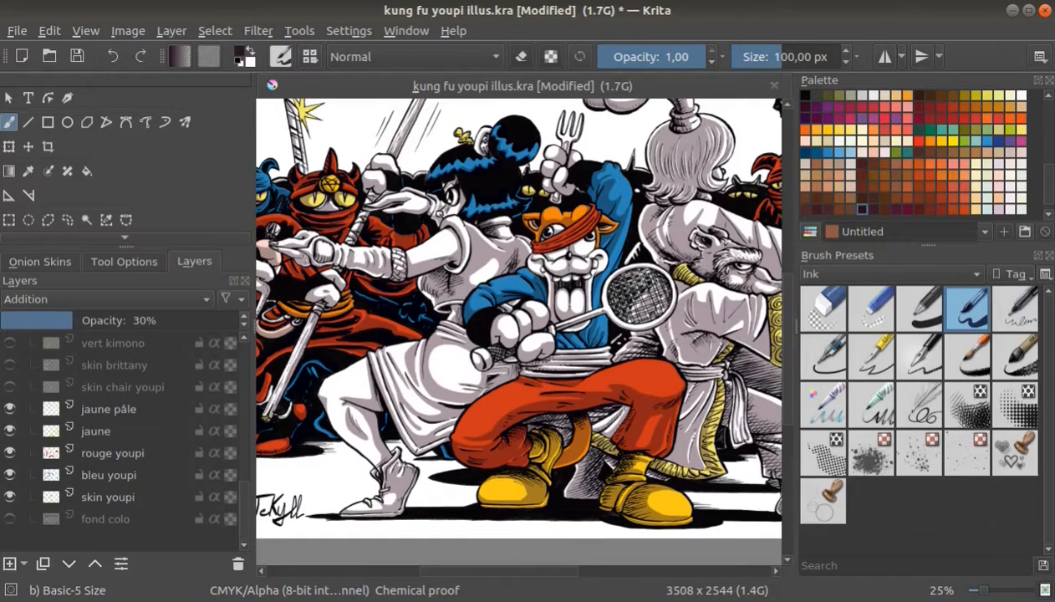
{"action": "left_click_drag", "start_coordinate": [500, 572], "coordinate": [488, 572]}
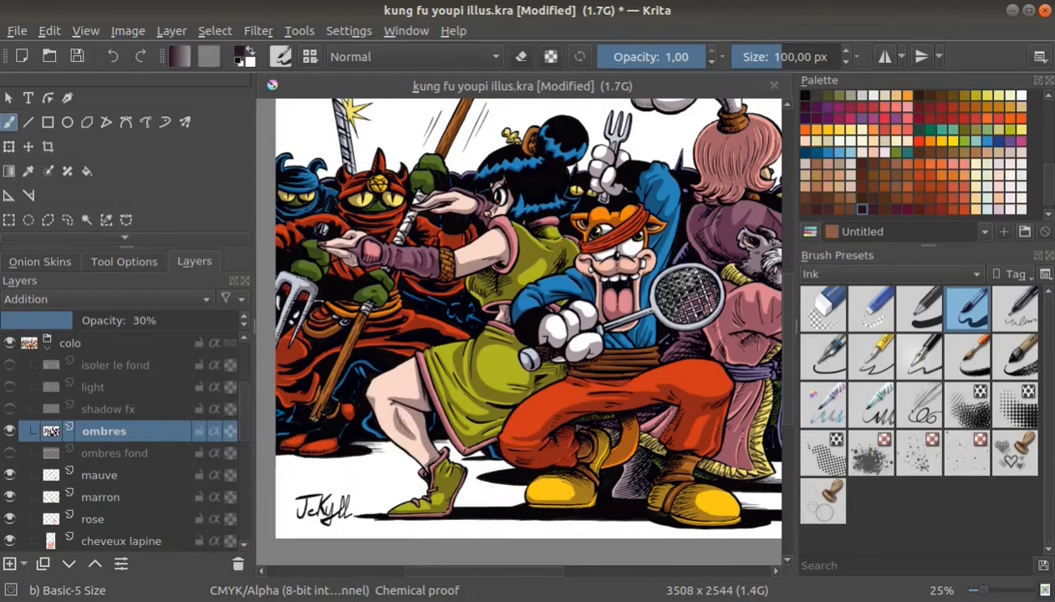
{"action": "scroll", "coordinate": [122, 431], "scroll_direction": "down", "scroll_amount": 5}
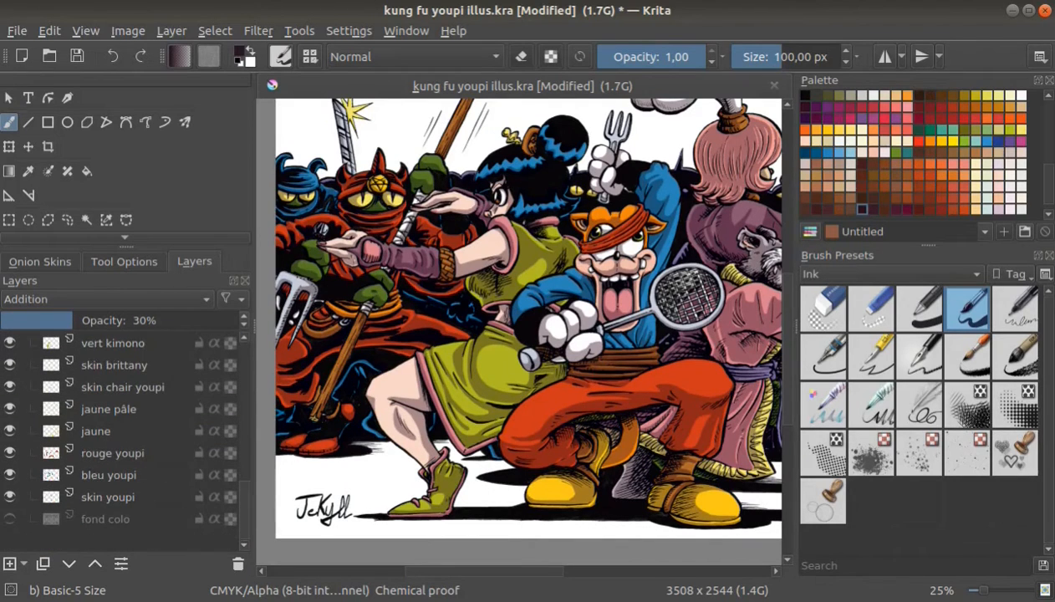
{"action": "left_click", "coordinate": [9, 519]}
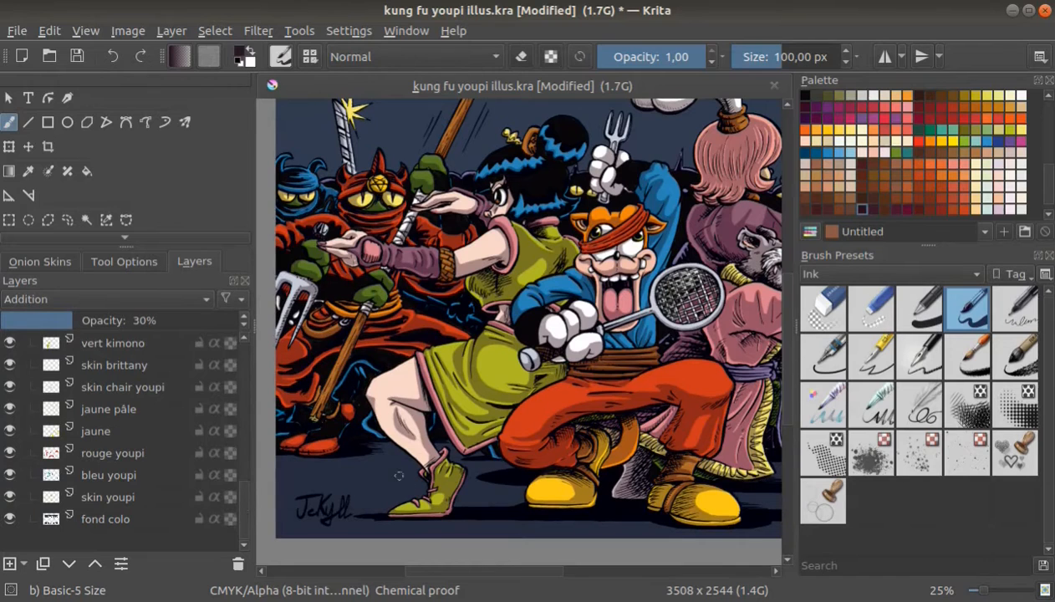
Step: Look over the coloured fighters across the illustration and show the ombres fond layer in the colo group
{"action": "key", "text": "m"}
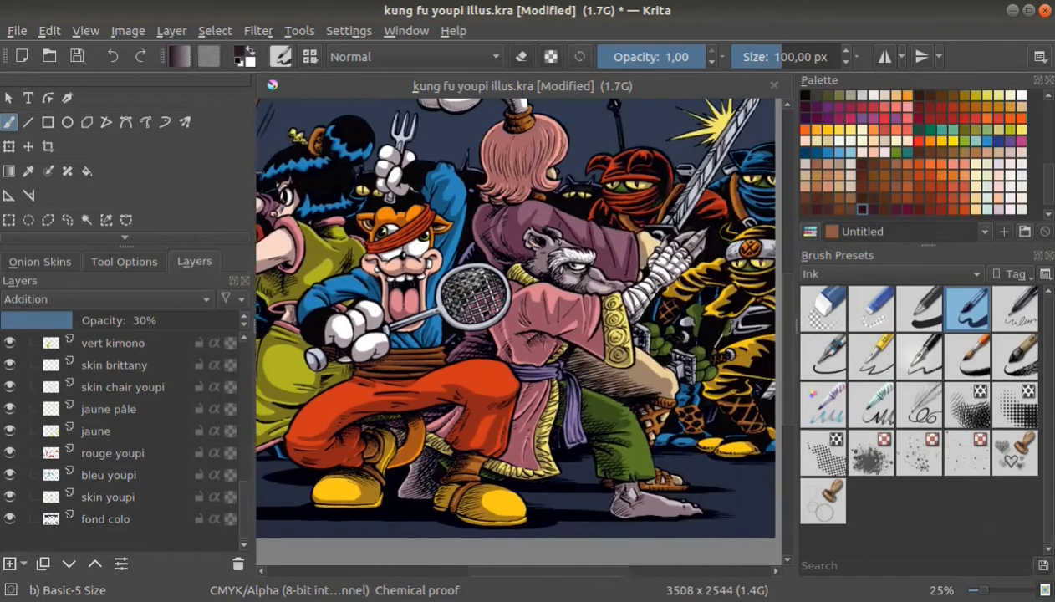
{"action": "key", "text": "m"}
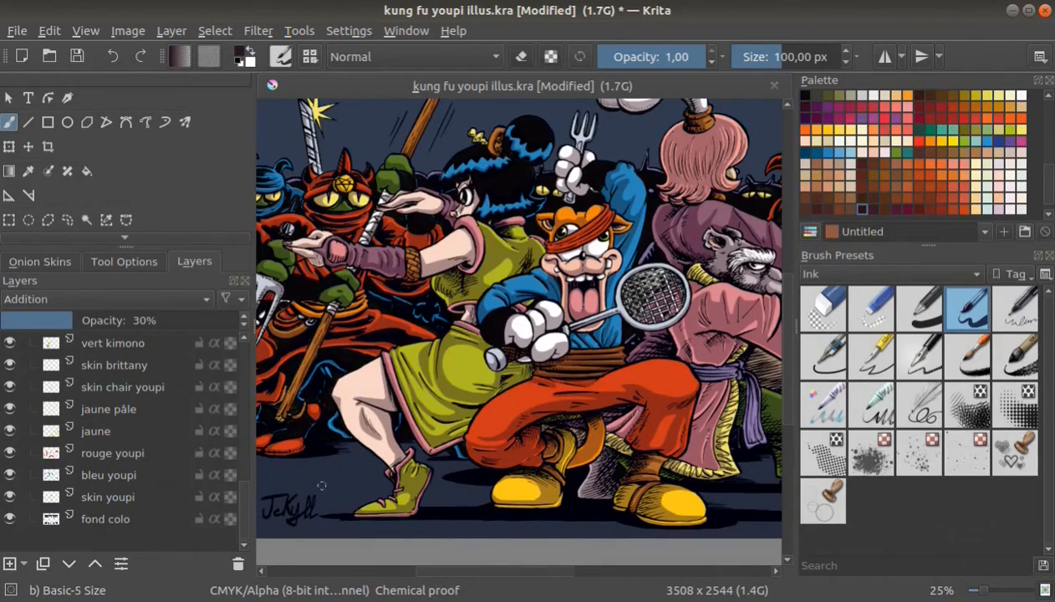
{"action": "mouse_move", "coordinate": [495, 572]}
{"action": "left_mouse_down"}
{"action": "mouse_move", "coordinate": [452, 572]}
{"action": "mouse_move", "coordinate": [474, 572]}
{"action": "left_mouse_up"}
{"action": "scroll", "coordinate": [125, 443], "scroll_direction": "up", "scroll_amount": 6}
{"action": "left_click", "coordinate": [10, 498]}
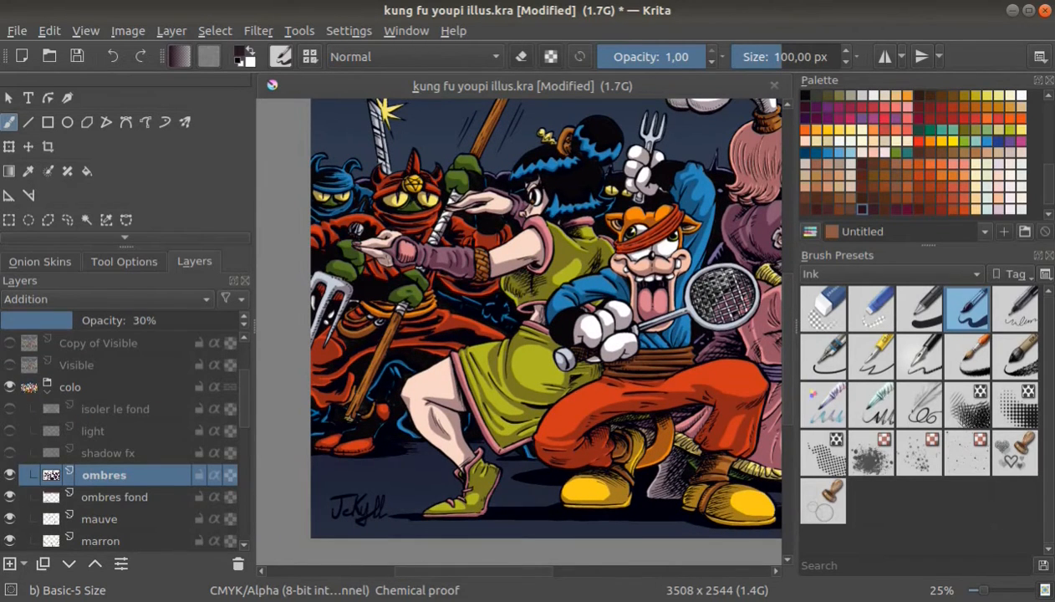
Step: Try a hue shift on the fond colo background layer with the HSV/HSL Adjustment filter
{"action": "scroll", "coordinate": [544, 326], "scroll_direction": "up", "scroll_amount": 2}
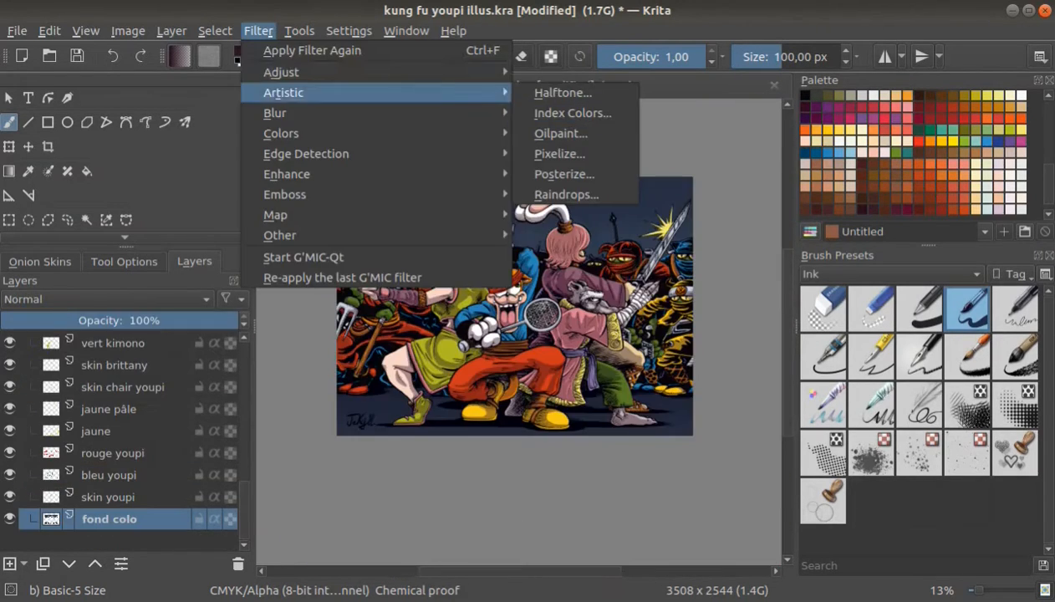
{"action": "mouse_move", "coordinate": [280, 72]}
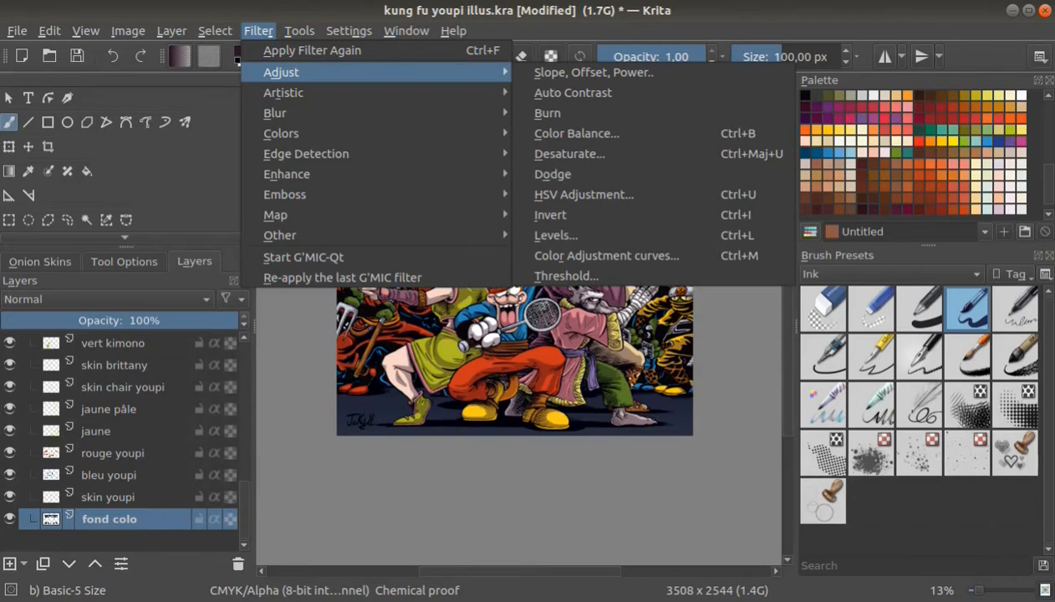
{"action": "key", "text": "Return"}
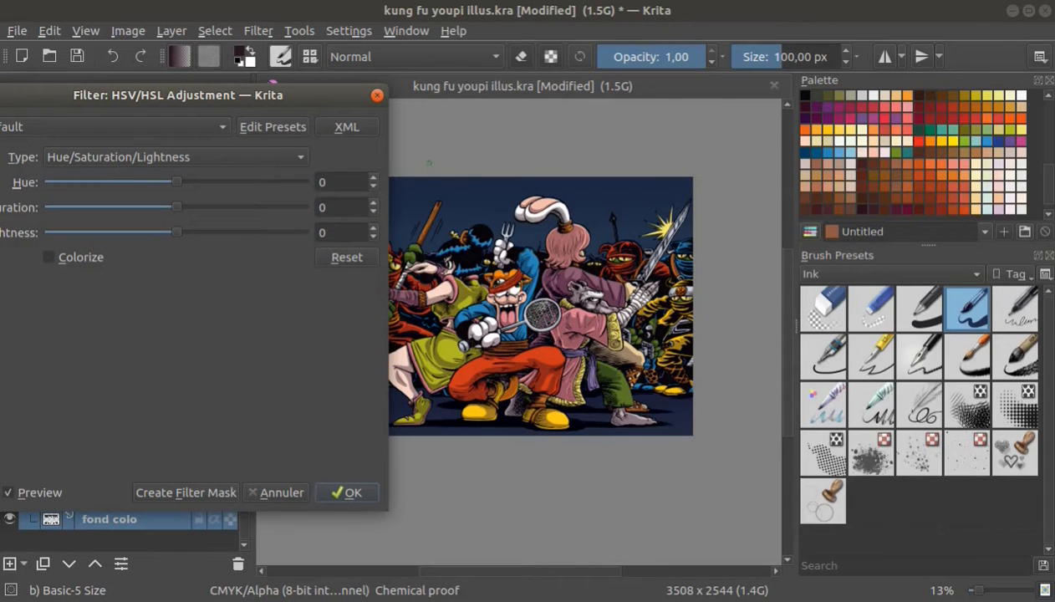
{"action": "left_click_drag", "start_coordinate": [176, 181], "coordinate": [258, 181]}
{"action": "key", "text": "Return"}
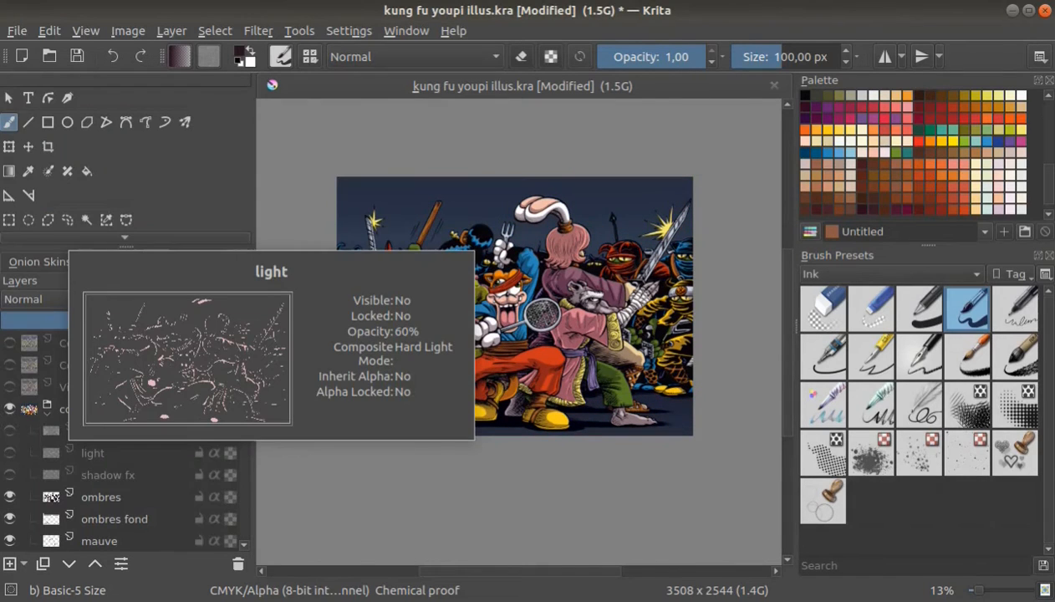
Step: Compare the characters with the ombres layer hidden and shown, and show the light layer
{"action": "left_click", "coordinate": [10, 453]}
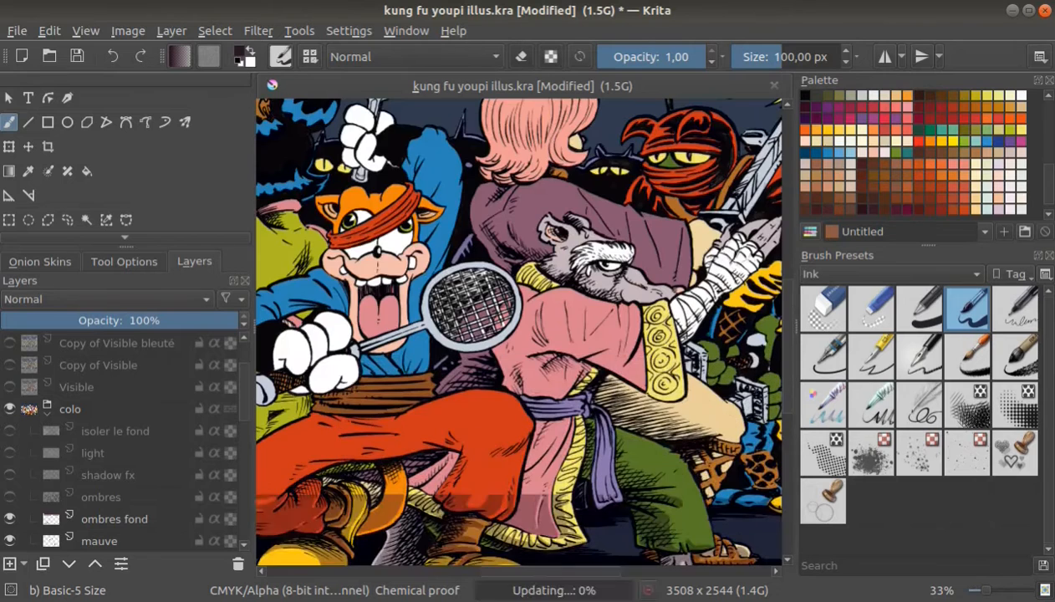
{"action": "left_click", "coordinate": [10, 497]}
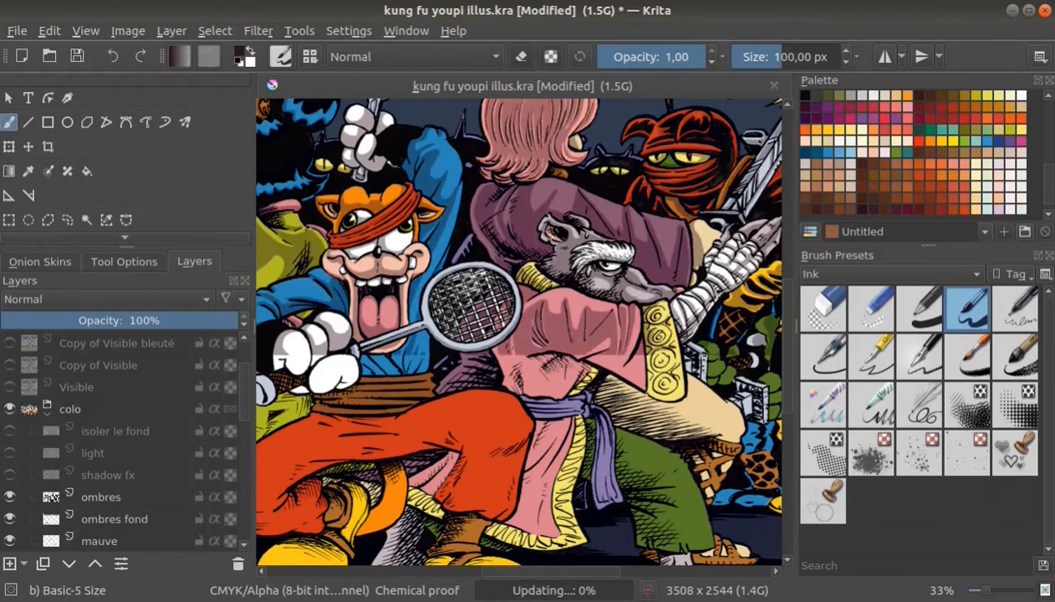
{"action": "left_click", "coordinate": [10, 452]}
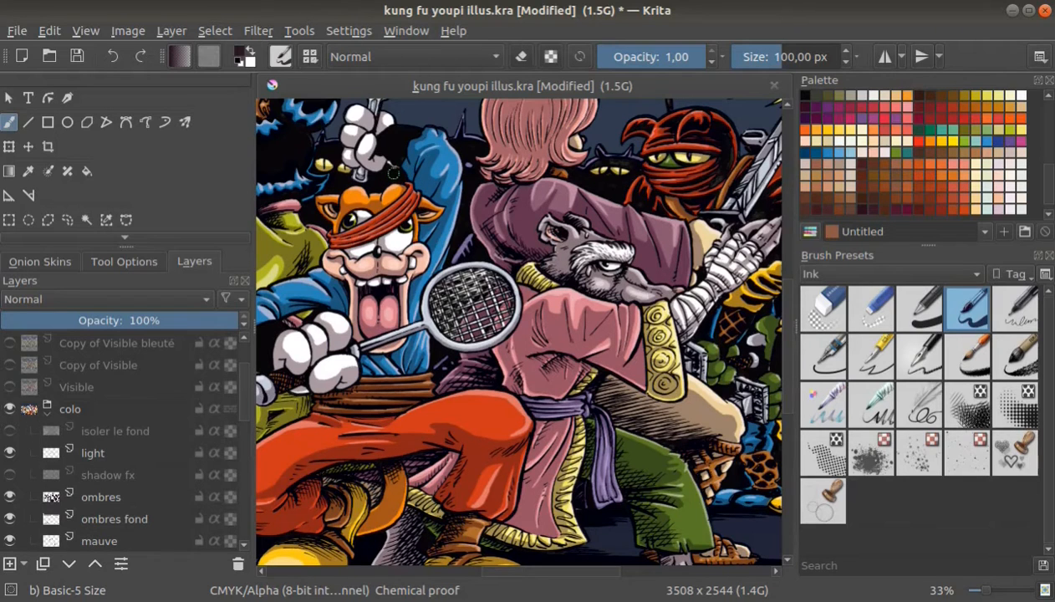
{"action": "scroll", "coordinate": [388, 171], "scroll_direction": "up", "scroll_amount": 2}
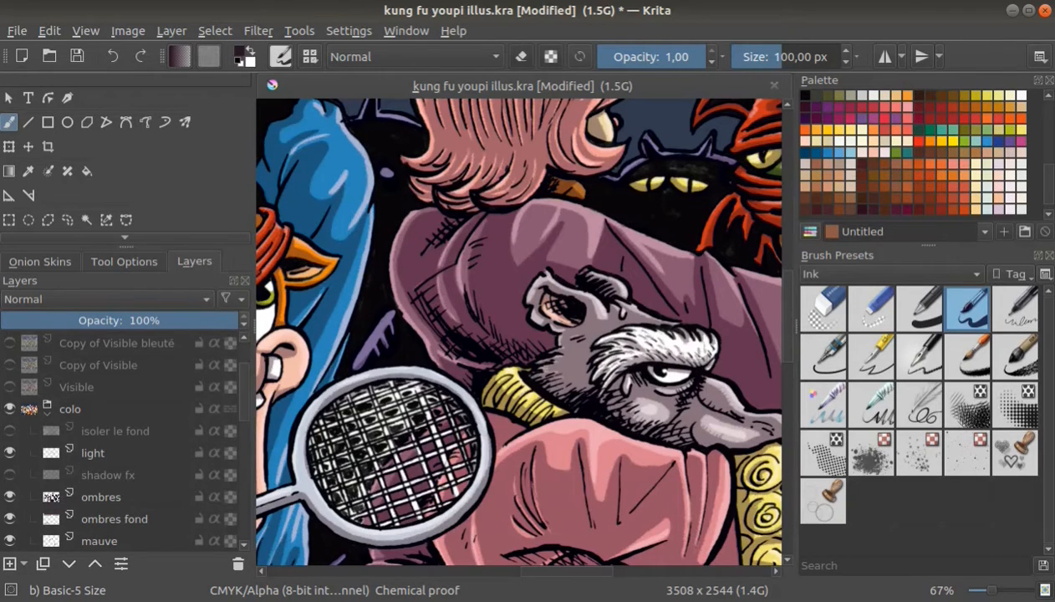
Step: Try the Inverse Subtract and Darken blending modes on the light layer
{"action": "left_click", "coordinate": [95, 453]}
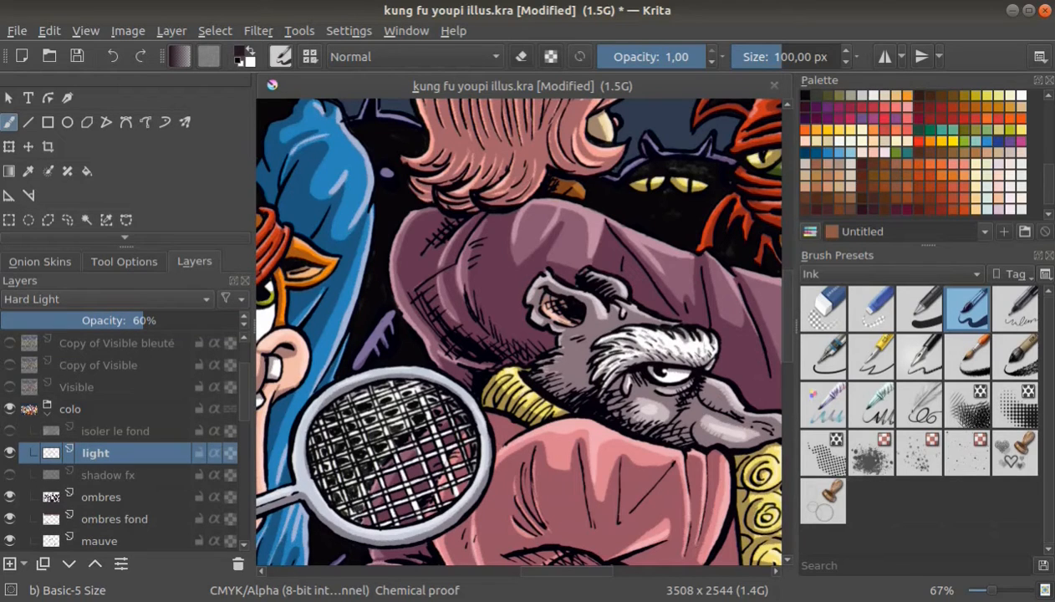
{"action": "left_click", "coordinate": [172, 299]}
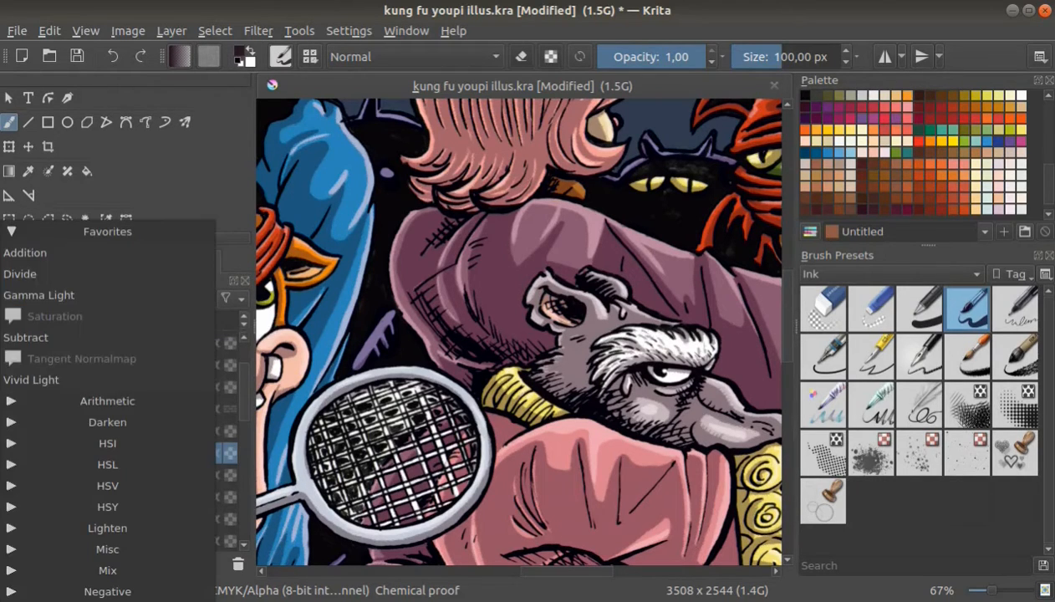
{"action": "left_click", "coordinate": [107, 400]}
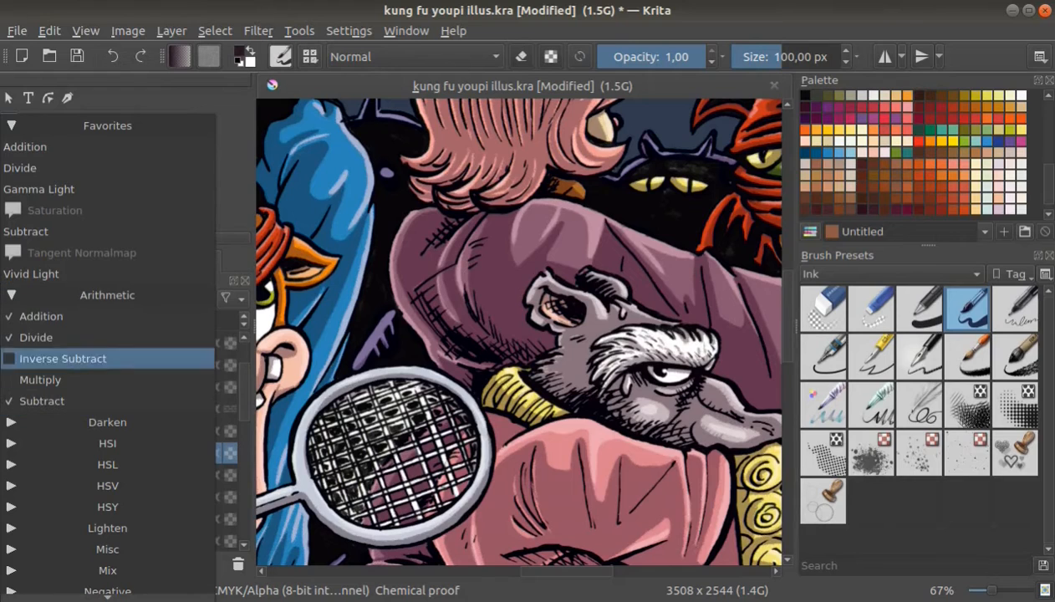
{"action": "left_click", "coordinate": [63, 358]}
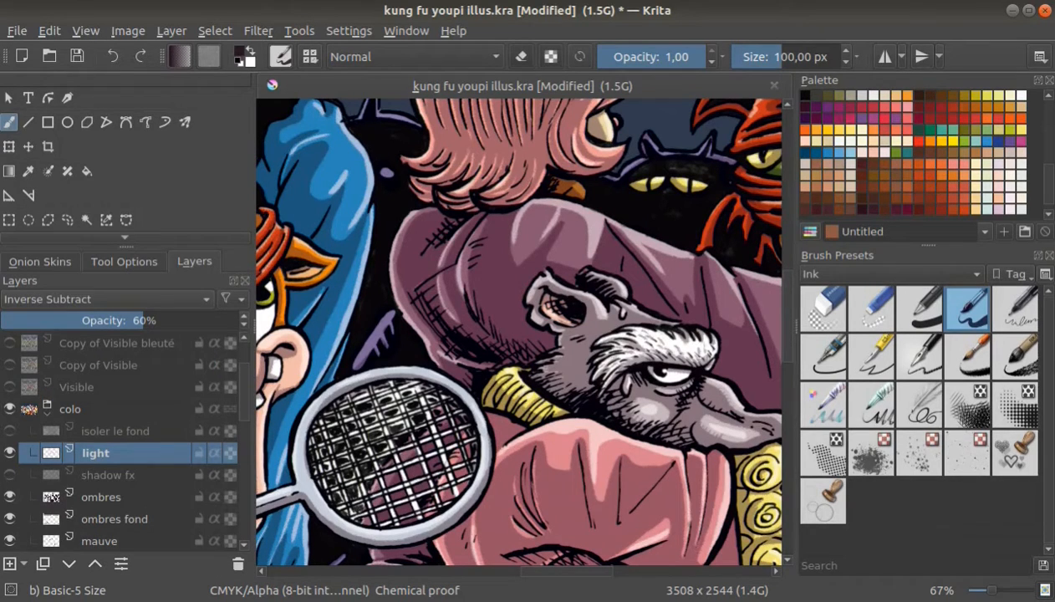
{"action": "left_click", "coordinate": [107, 299]}
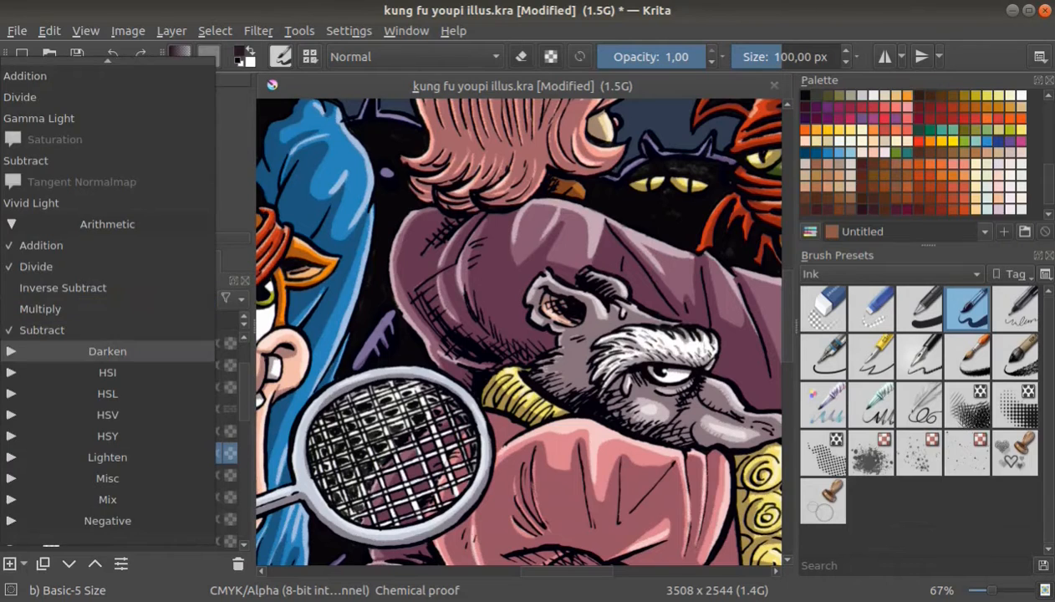
{"action": "left_click", "coordinate": [107, 347]}
{"action": "left_click", "coordinate": [39, 345]}
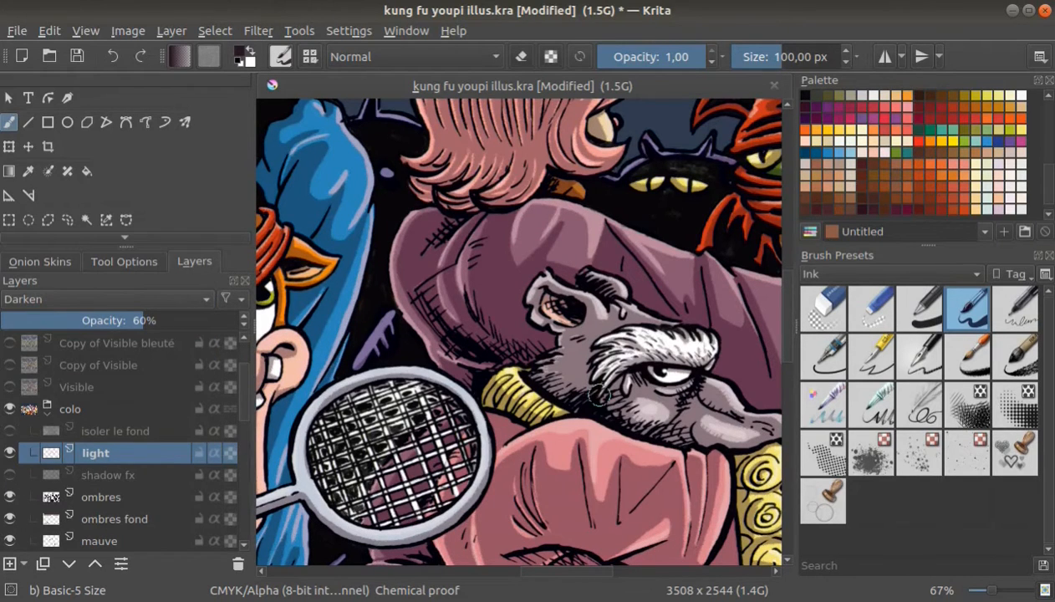
Step: Try a shadow stroke across the white highlight of the gloved hand on the ombres layer and undo it
{"action": "scroll", "coordinate": [591, 389], "scroll_direction": "down", "scroll_amount": 3}
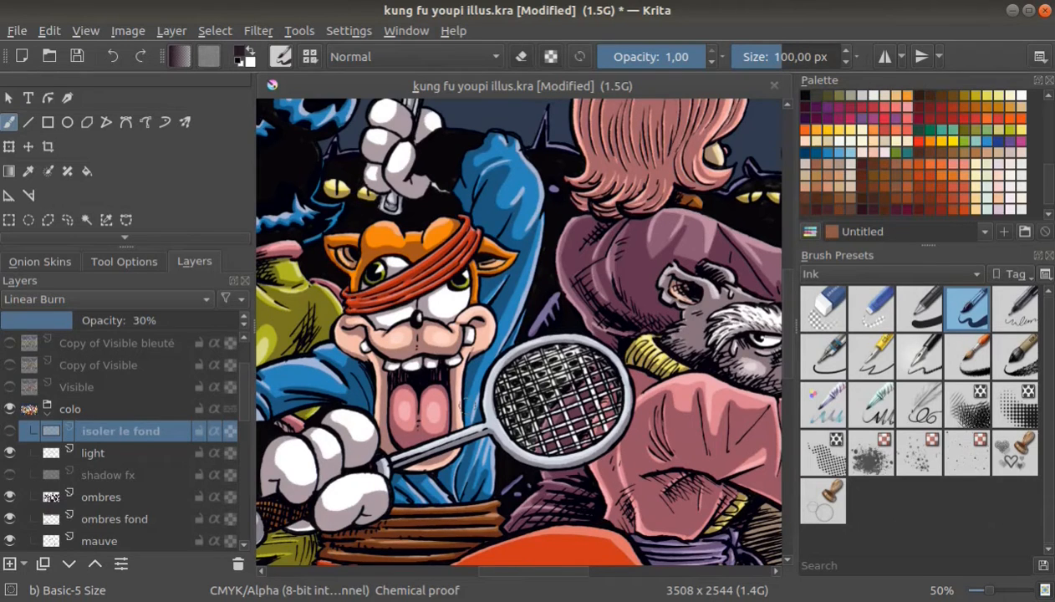
{"action": "left_click_drag", "start_coordinate": [450, 377], "coordinate": [426, 365]}
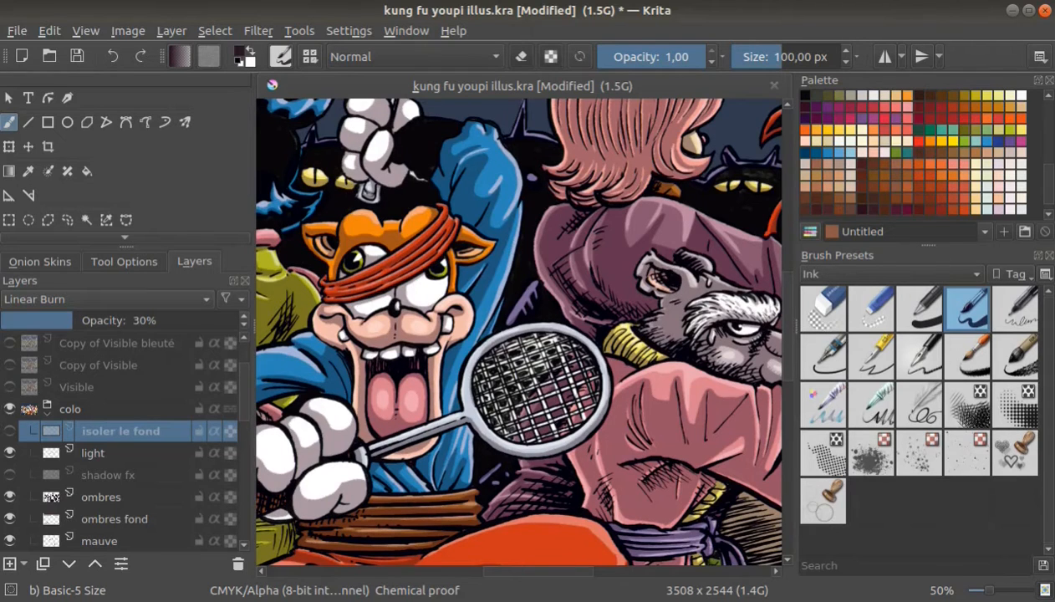
{"action": "key", "text": "1"}
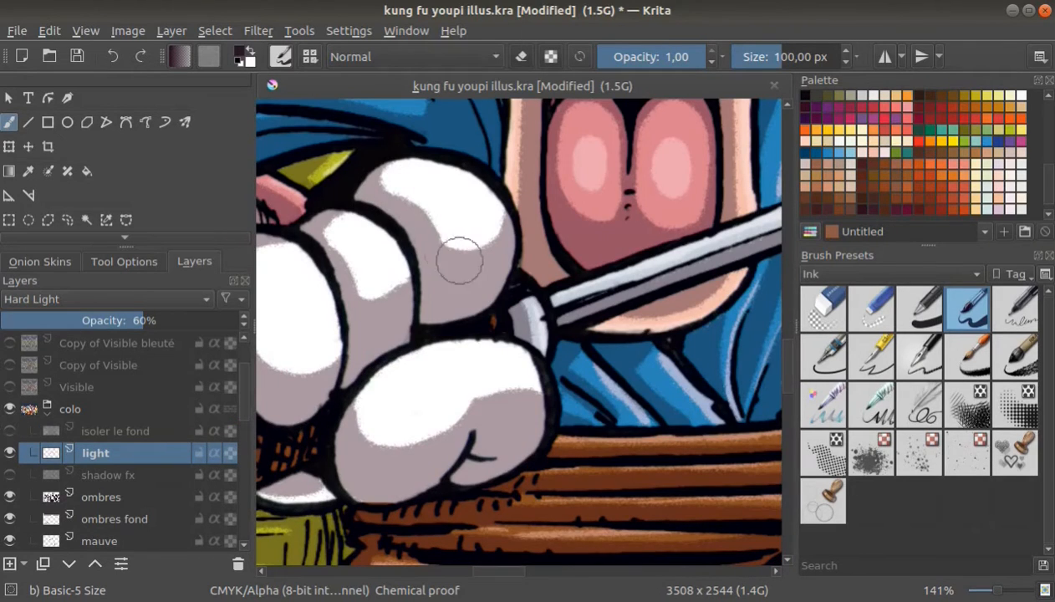
{"action": "left_click_drag", "start_coordinate": [487, 225], "coordinate": [497, 230]}
{"action": "left_click", "coordinate": [104, 497]}
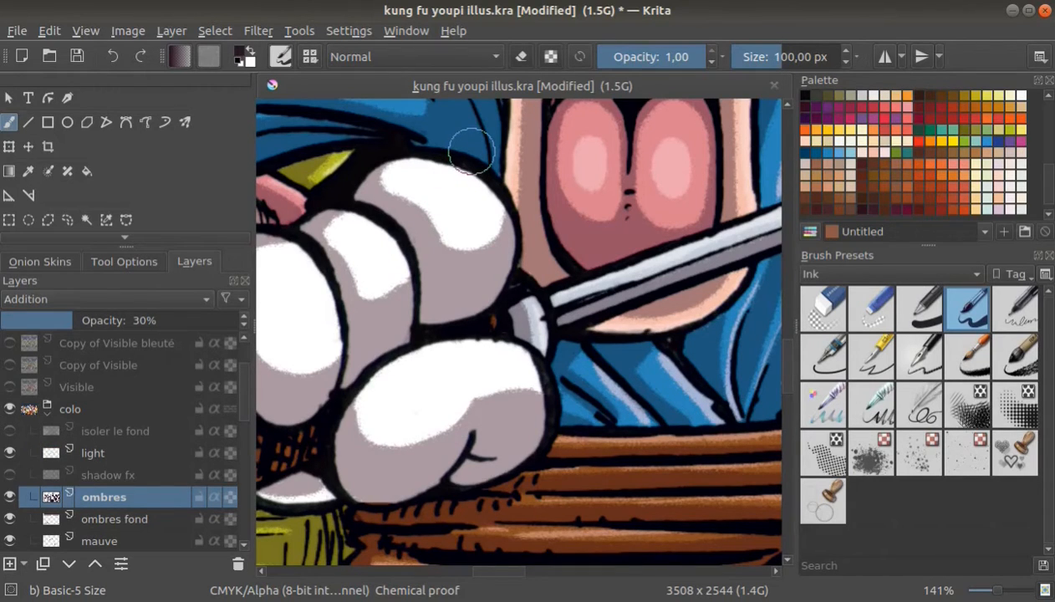
{"action": "left_click", "coordinate": [434, 261]}
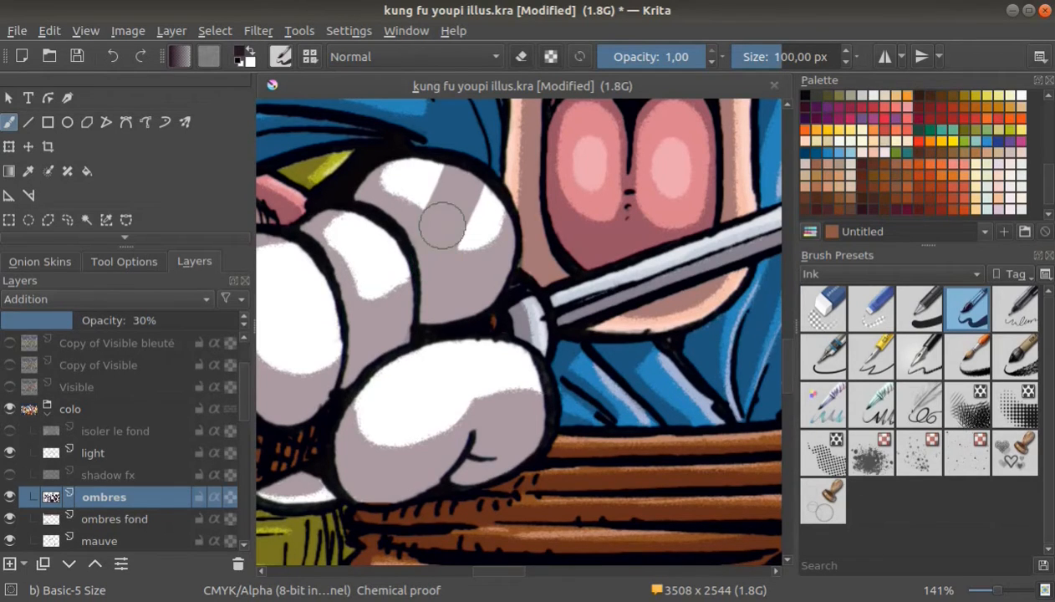
{"action": "scroll", "coordinate": [439, 223], "scroll_direction": "up", "scroll_amount": 1}
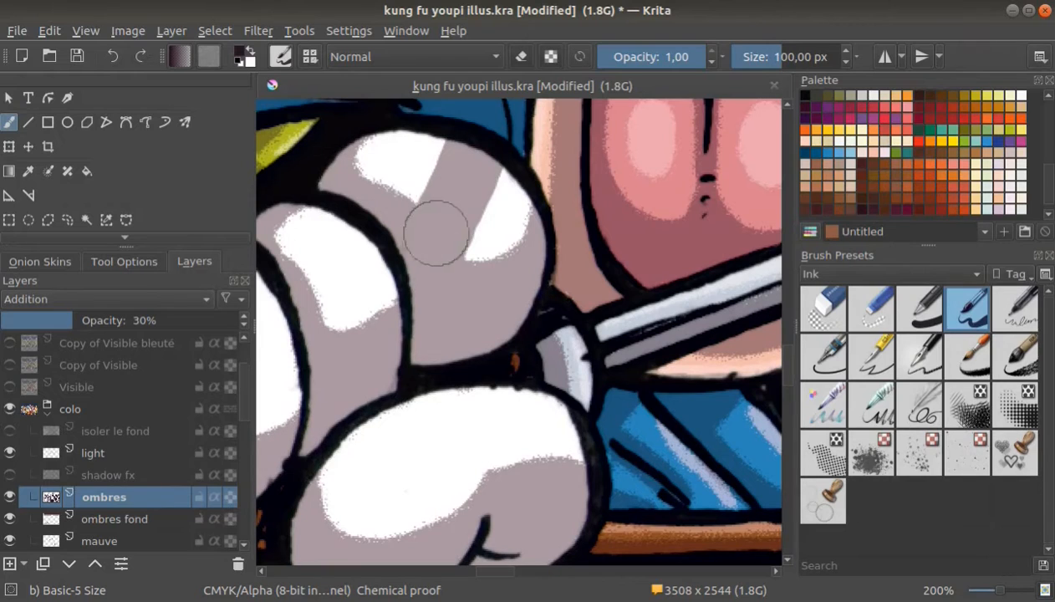
{"action": "left_click_drag", "start_coordinate": [483, 165], "coordinate": [441, 245]}
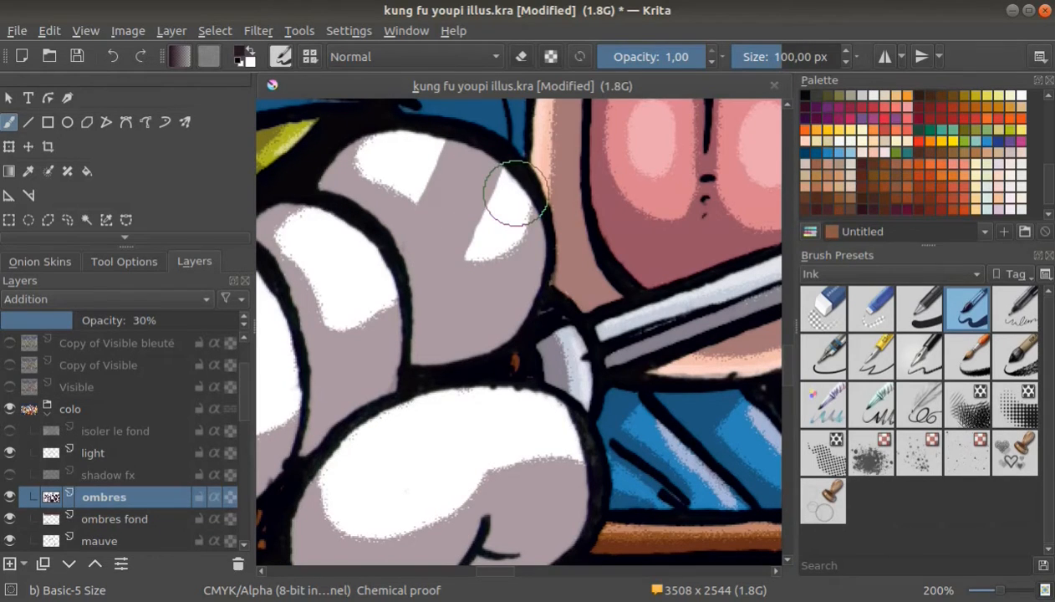
{"action": "key", "text": "ctrl+z"}
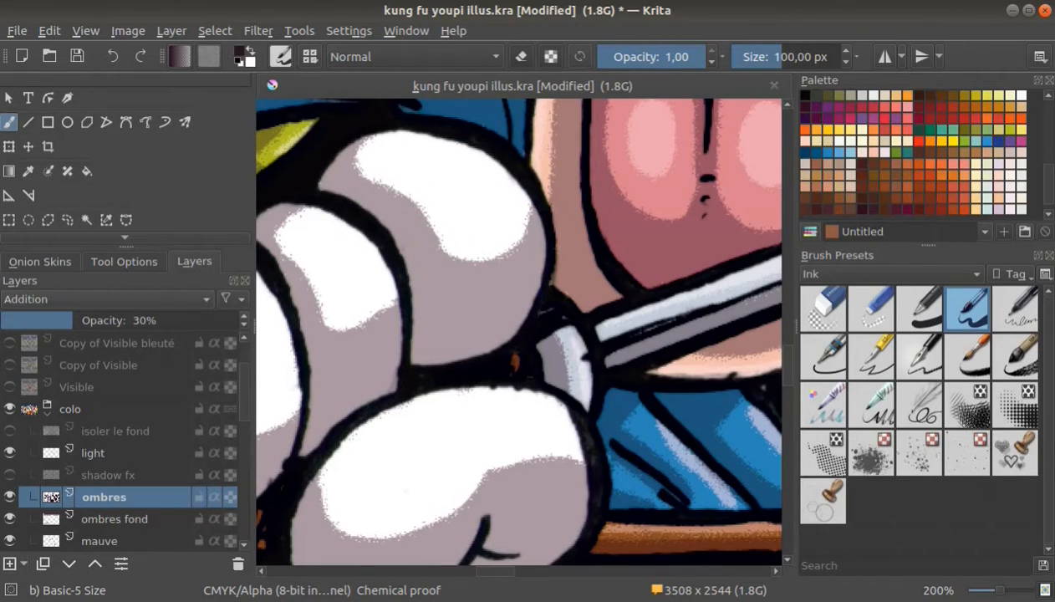
Step: Apply the Random Pick filter to the ombres layer with level 50, window size 3 and opacity 99
{"action": "left_click", "coordinate": [258, 30]}
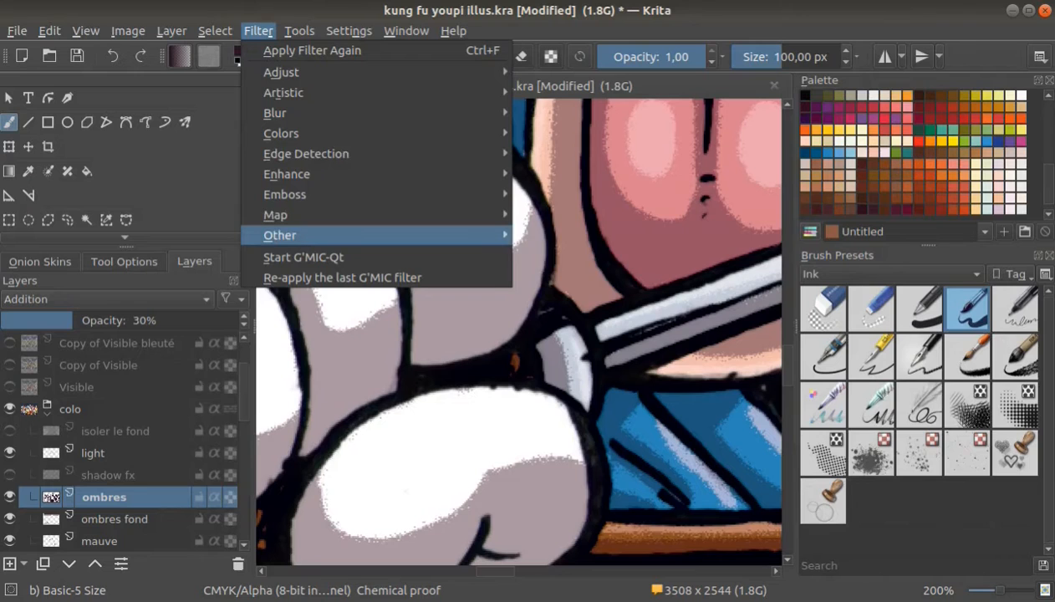
{"action": "mouse_move", "coordinate": [376, 235]}
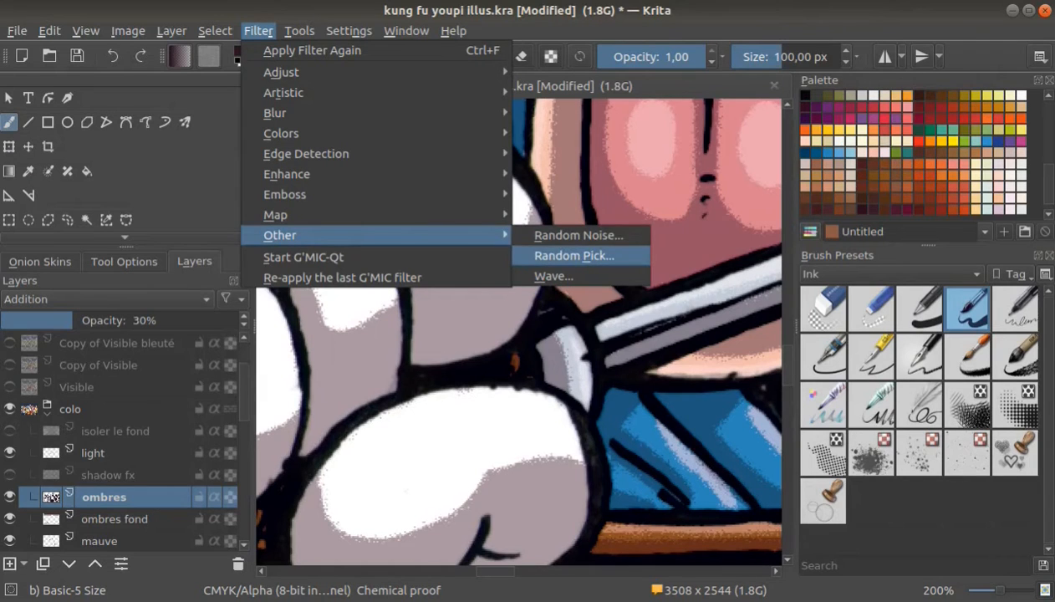
{"action": "left_click", "coordinate": [574, 256]}
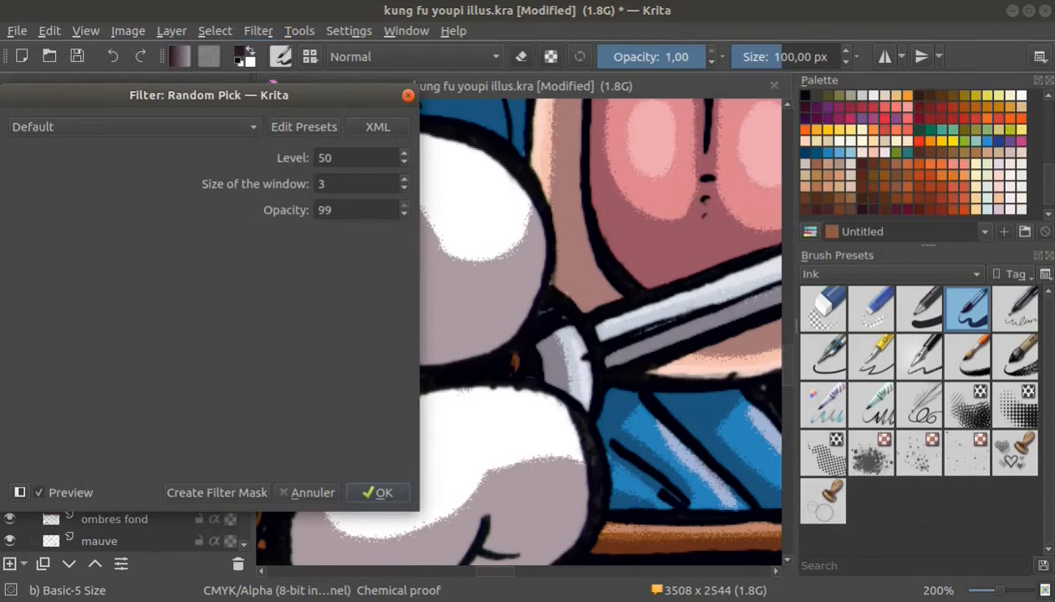
{"action": "mouse_move", "coordinate": [368, 95]}
{"action": "left_mouse_down"}
{"action": "mouse_move", "coordinate": [285, 85]}
{"action": "mouse_move", "coordinate": [471, 76]}
{"action": "left_mouse_up"}
{"action": "left_click", "coordinate": [481, 475]}
{"action": "scroll", "coordinate": [548, 297], "scroll_direction": "down", "scroll_amount": 8}
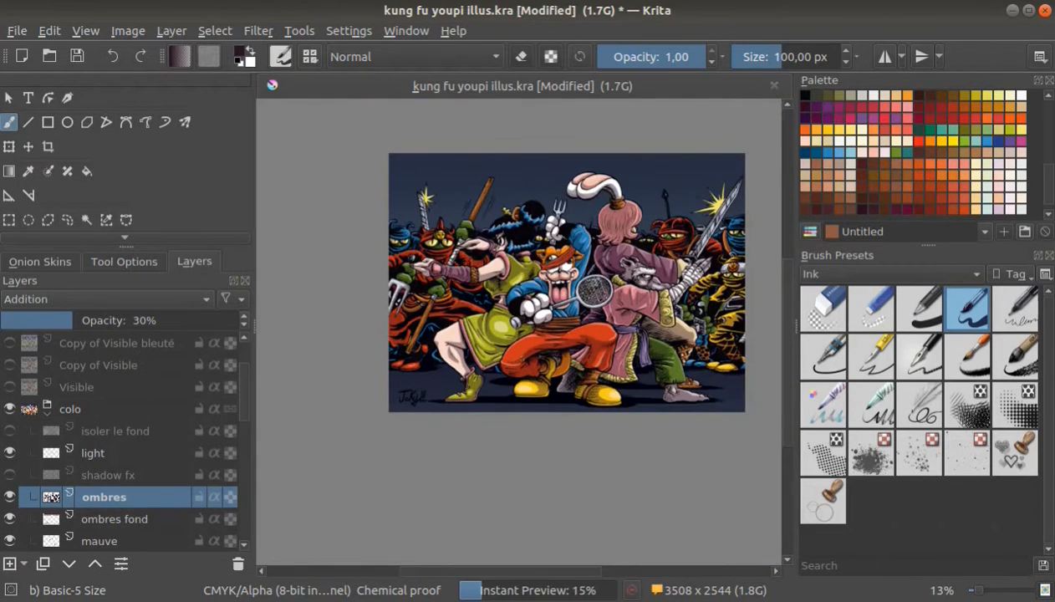
Step: Compare the background fighters with the isoler le fond layer on and off, leaving the layer shown and selected
{"action": "scroll", "coordinate": [552, 334], "scroll_direction": "up", "scroll_amount": 1}
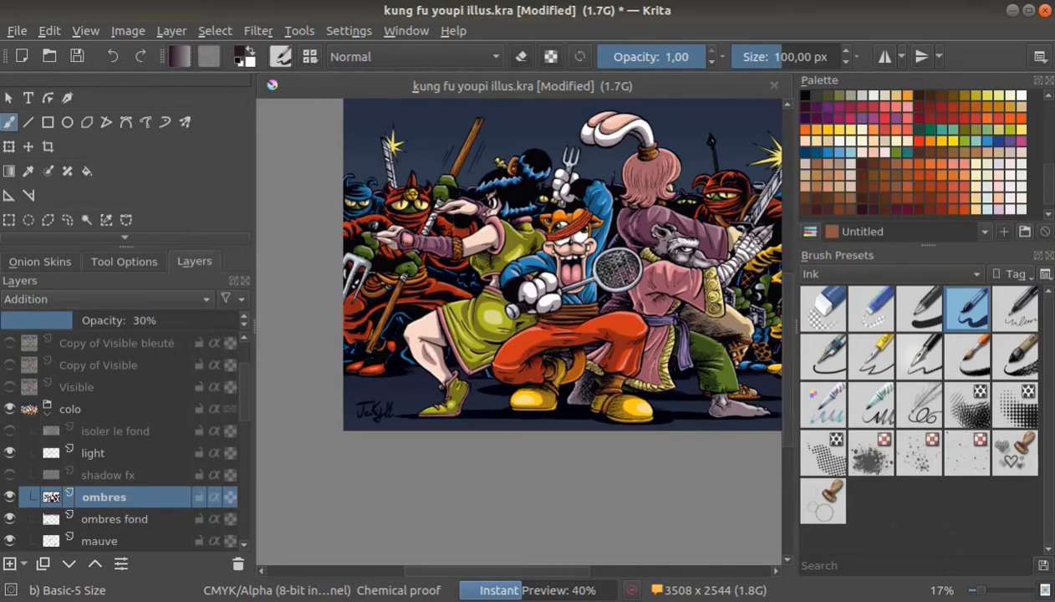
{"action": "left_click_drag", "start_coordinate": [318, 268], "coordinate": [274, 269]}
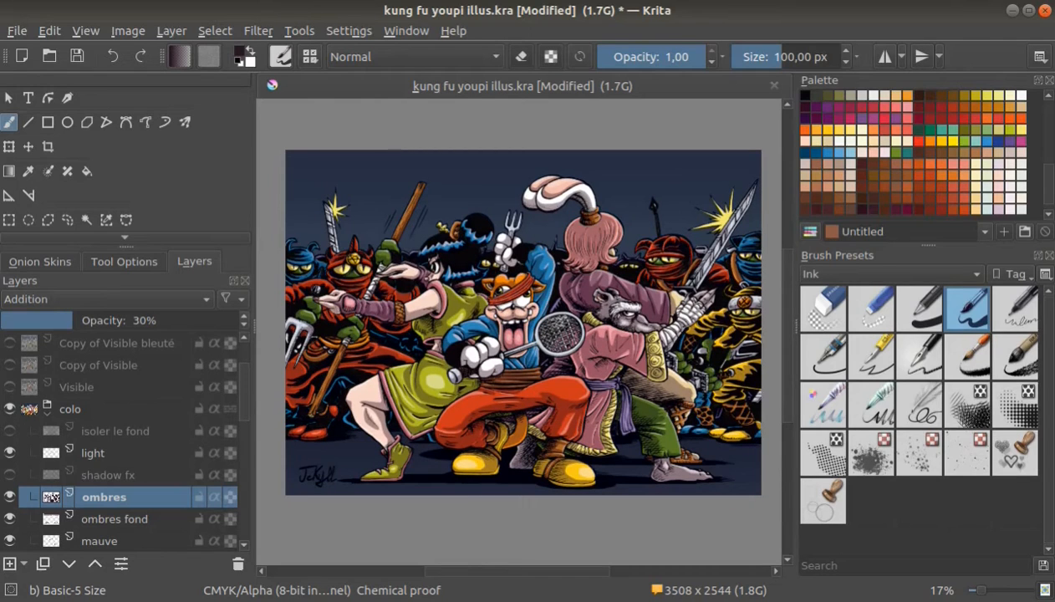
{"action": "mouse_move", "coordinate": [105, 427]}
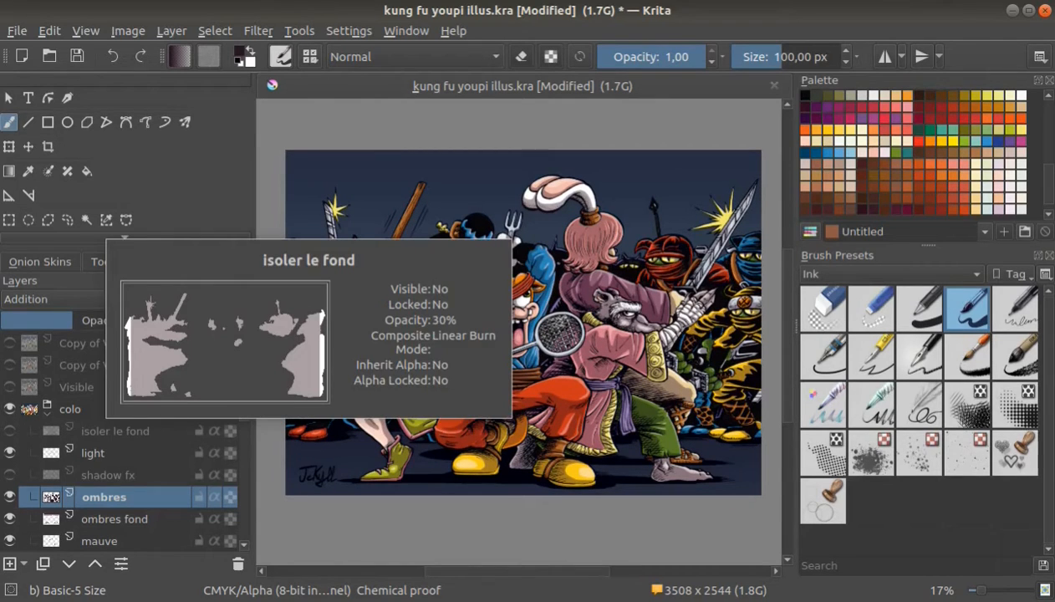
{"action": "left_click", "coordinate": [10, 430]}
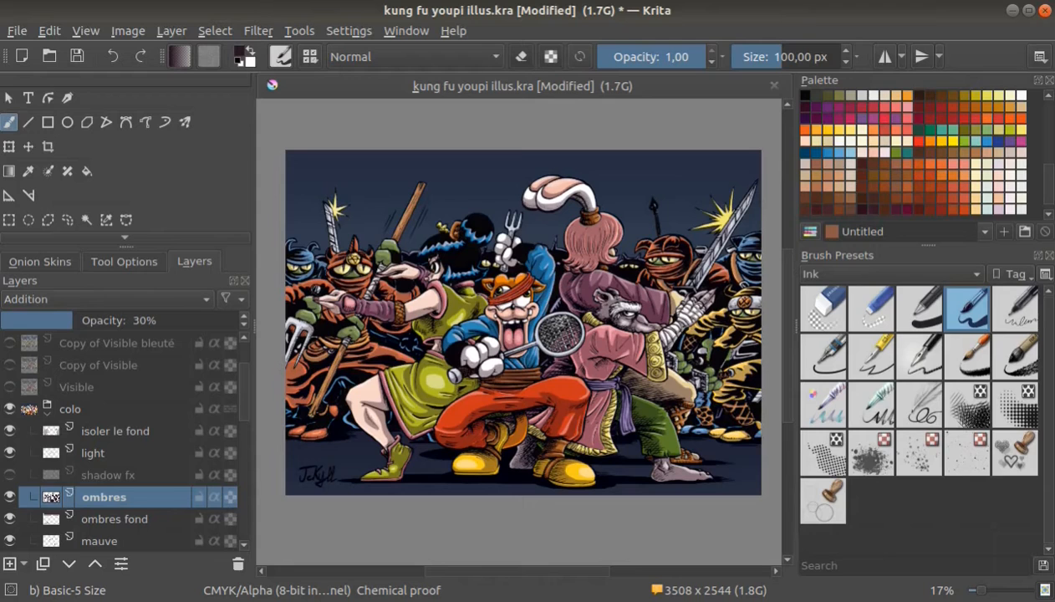
{"action": "left_click", "coordinate": [10, 430]}
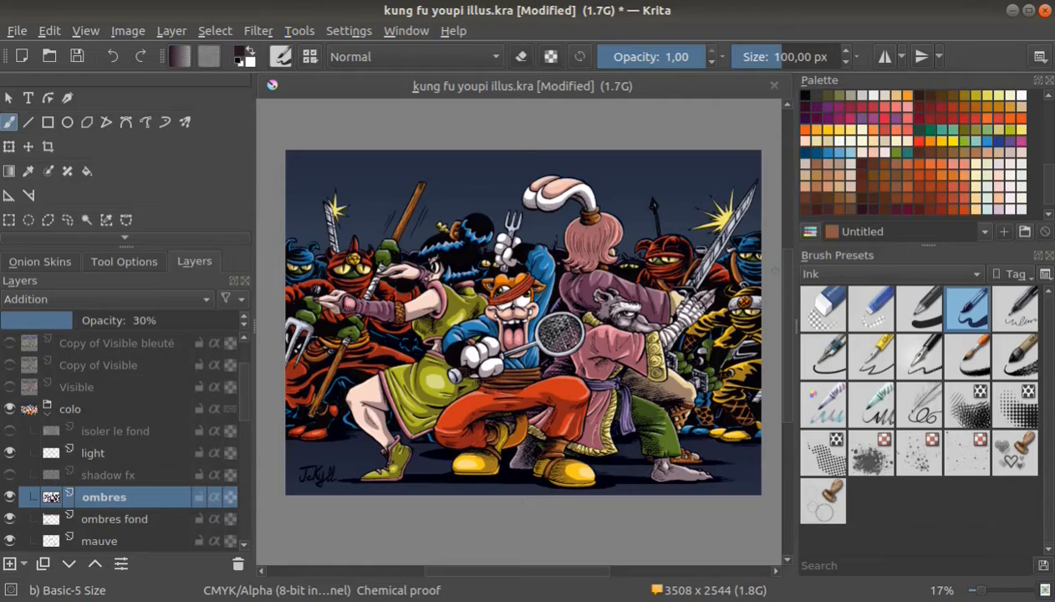
{"action": "left_click", "coordinate": [10, 430]}
{"action": "left_click", "coordinate": [115, 431]}
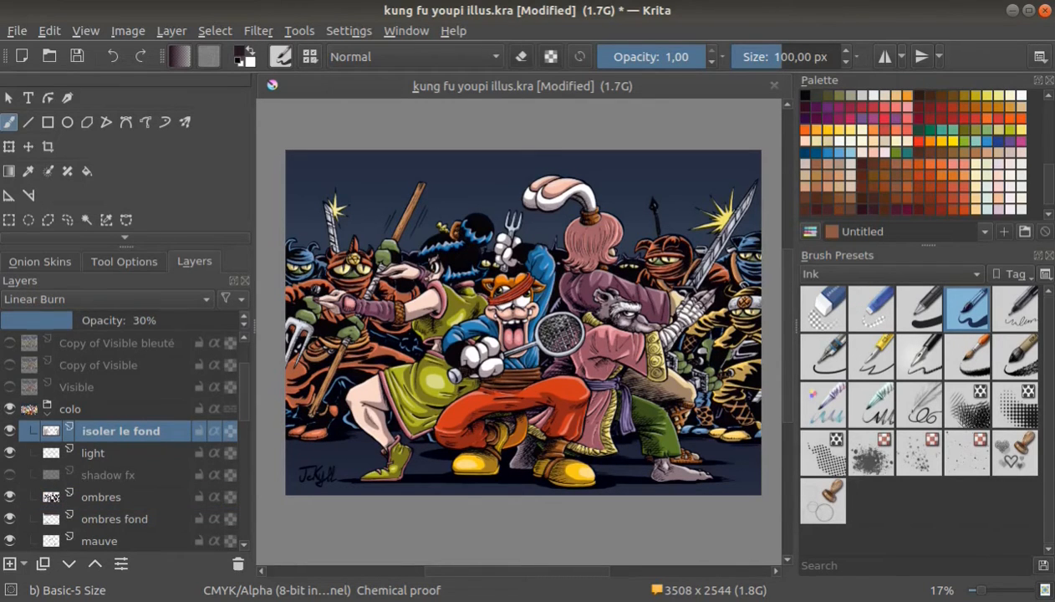
Step: Try opacities of 57, 78 and 50% on the isoler le fond layer and settle on 40%
{"action": "left_click", "coordinate": [137, 316]}
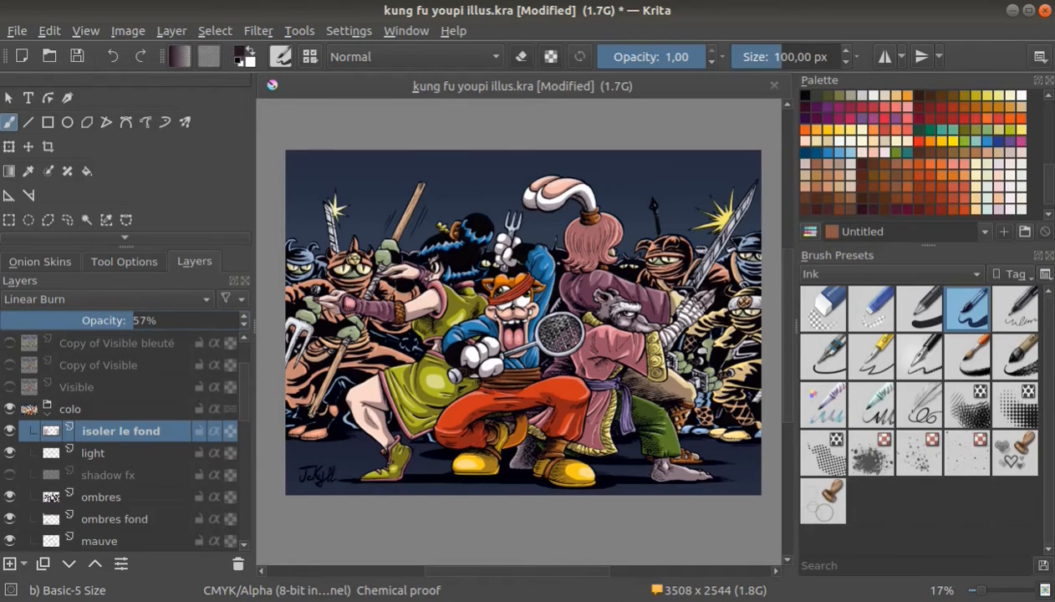
{"action": "left_click_drag", "start_coordinate": [134, 320], "coordinate": [185, 320]}
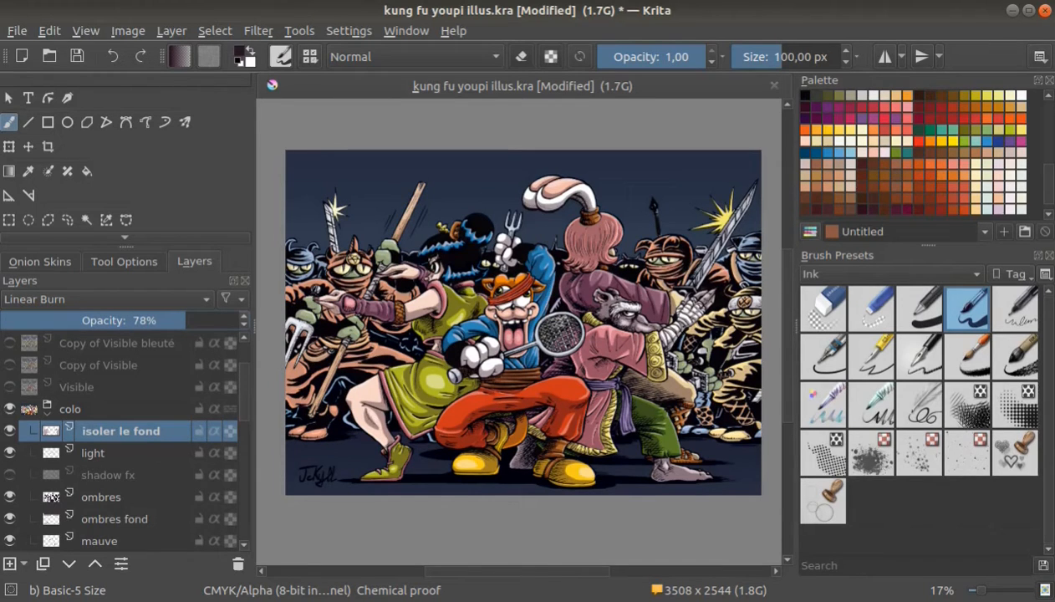
{"action": "left_click_drag", "start_coordinate": [185, 321], "coordinate": [121, 320]}
{"action": "scroll", "coordinate": [121, 442], "scroll_direction": "down", "scroll_amount": 1}
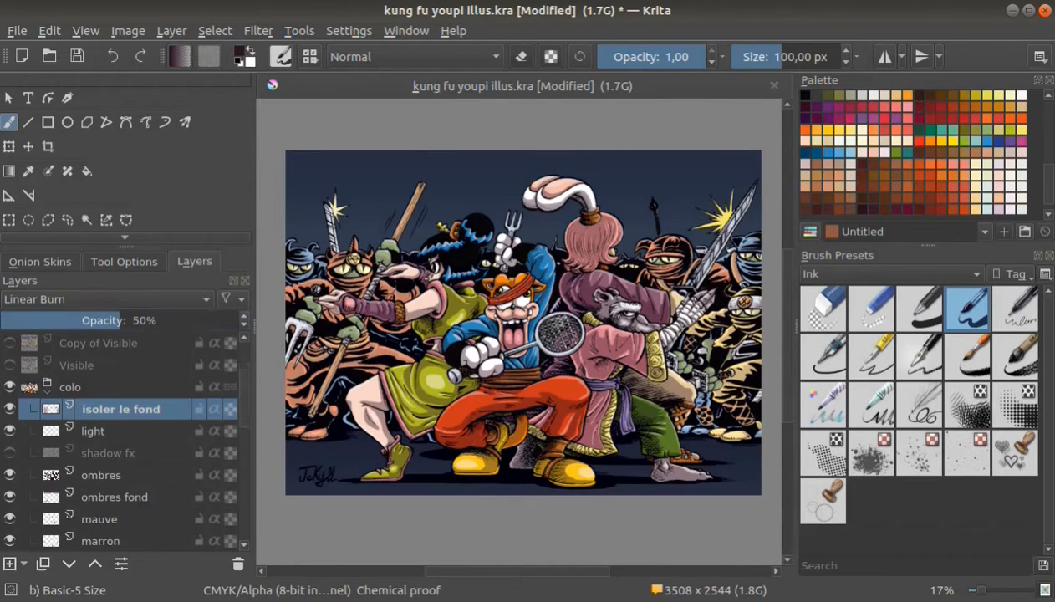
{"action": "scroll", "coordinate": [122, 442], "scroll_direction": "down", "scroll_amount": 1}
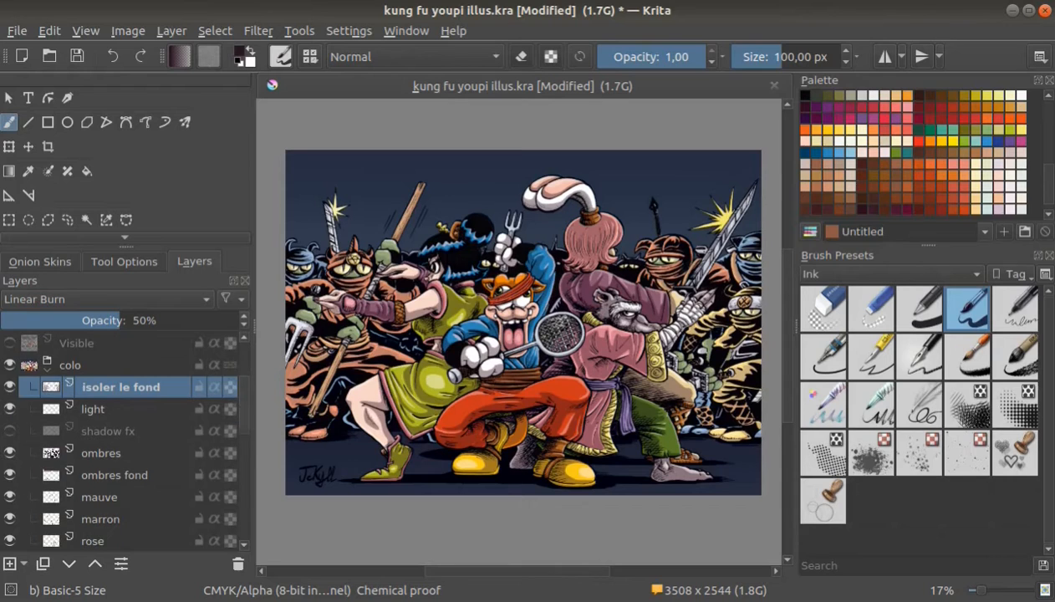
{"action": "scroll", "coordinate": [122, 442], "scroll_direction": "down", "scroll_amount": 13}
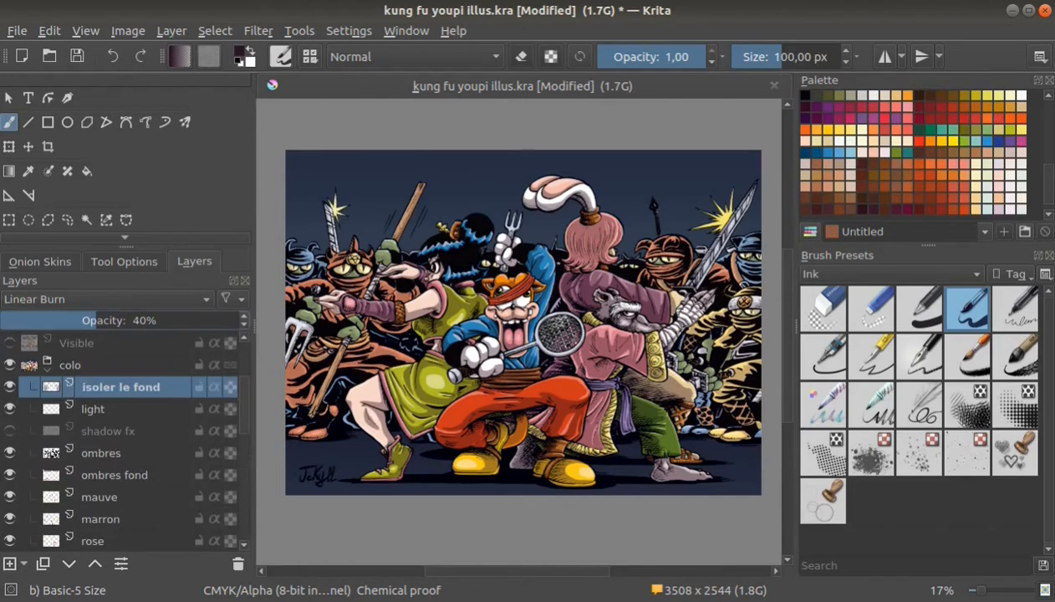
Step: Show and select the shadow fx layer, and look over the available brush preset tags without changing the Ink set
{"action": "left_click", "coordinate": [113, 431]}
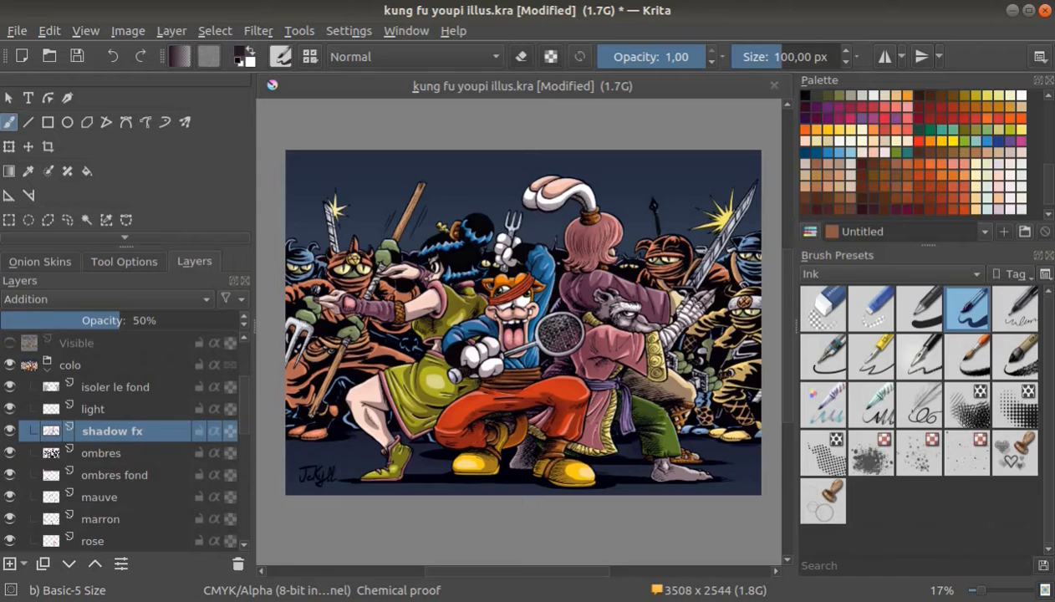
{"action": "left_click", "coordinate": [890, 274]}
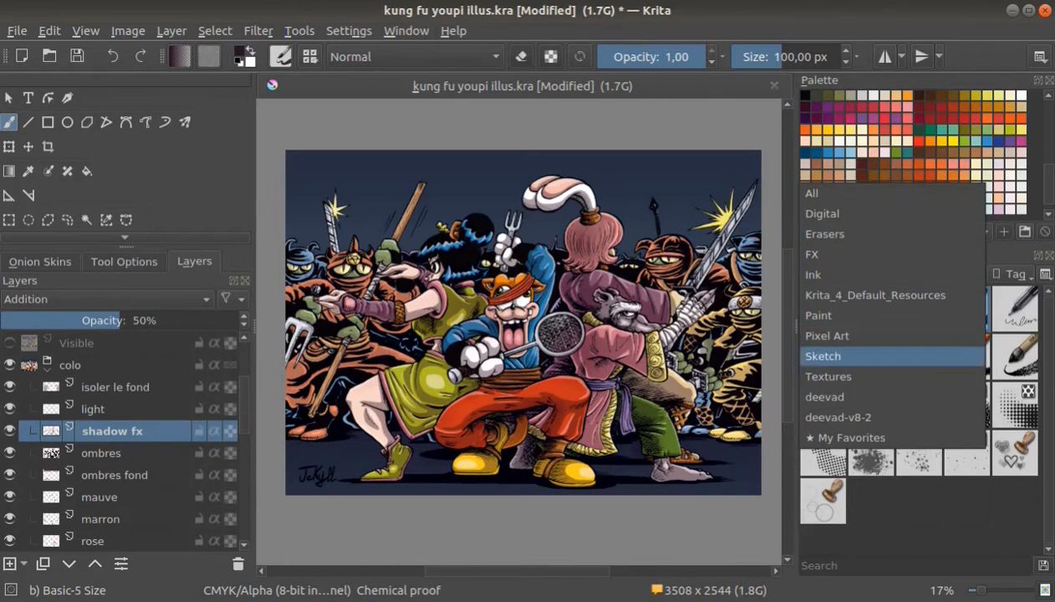
{"action": "key", "text": "Escape"}
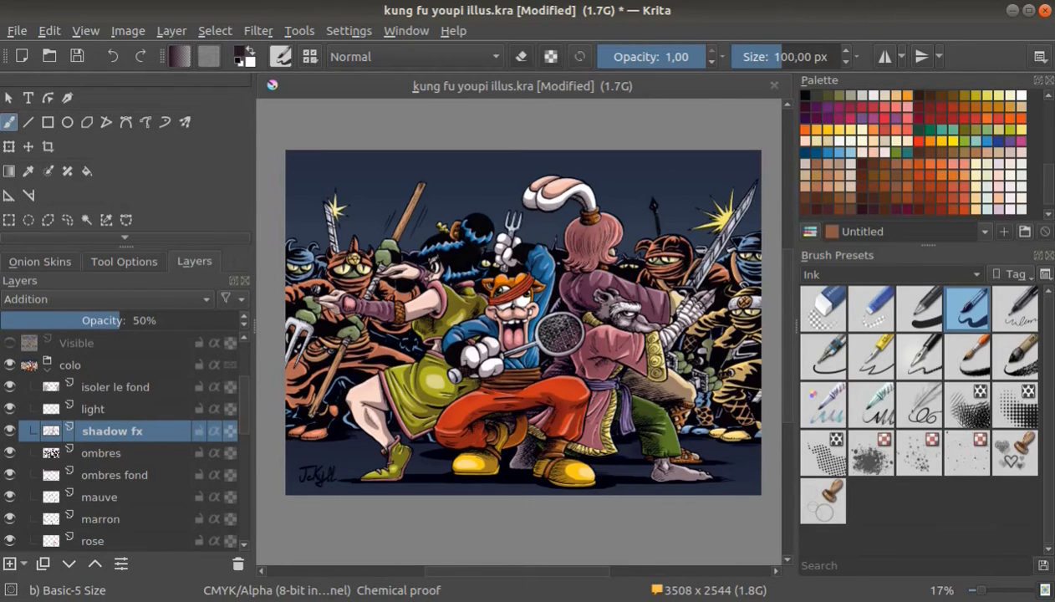
Step: Hide the colo group and show the flattened Visible layer in its place, leaving that layer selected
{"action": "key", "text": "Up"}
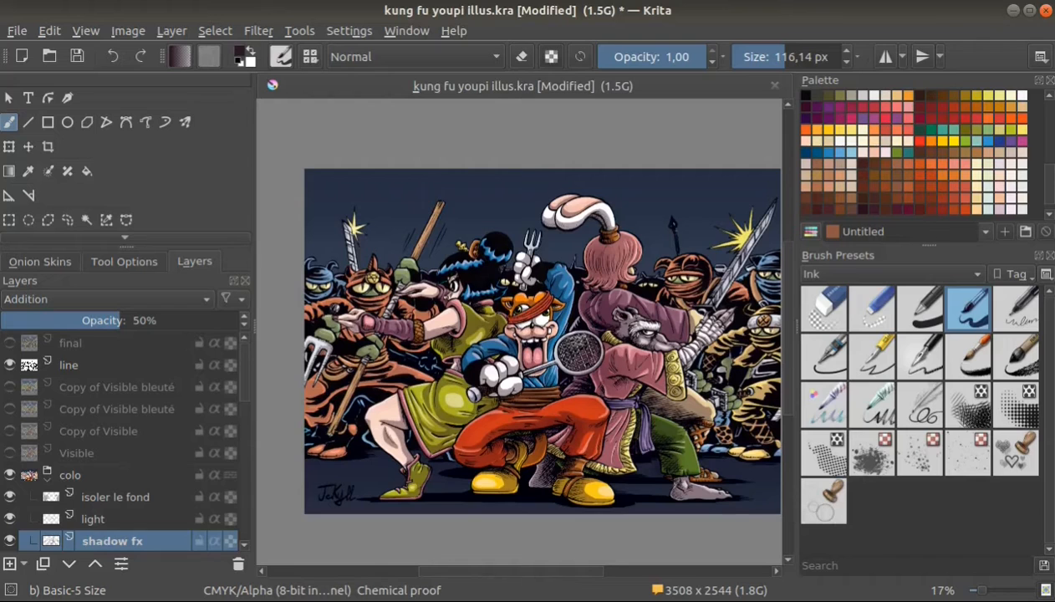
{"action": "left_click", "coordinate": [72, 474]}
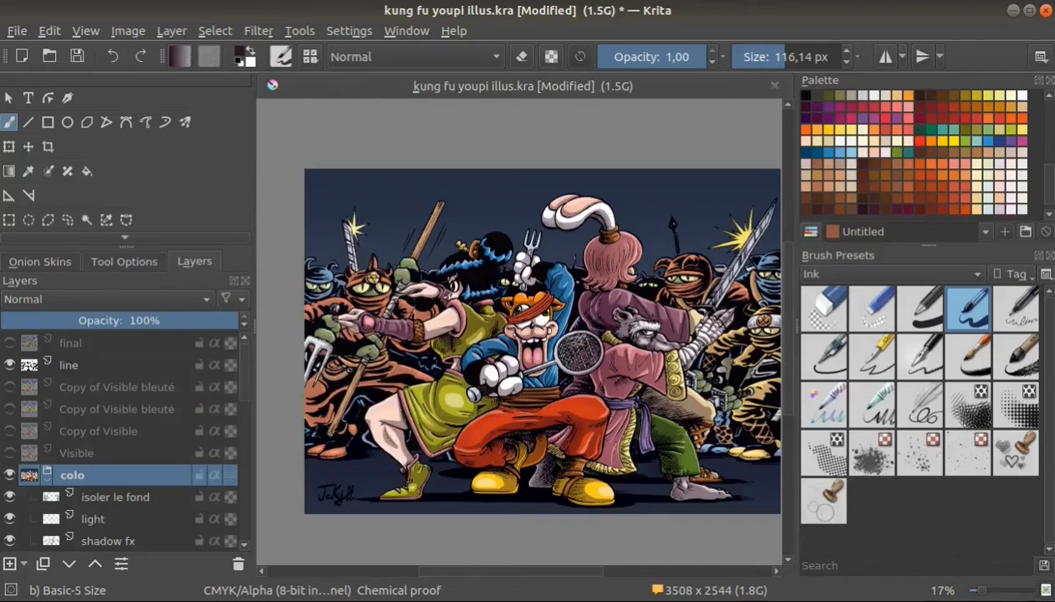
{"action": "mouse_move", "coordinate": [117, 497]}
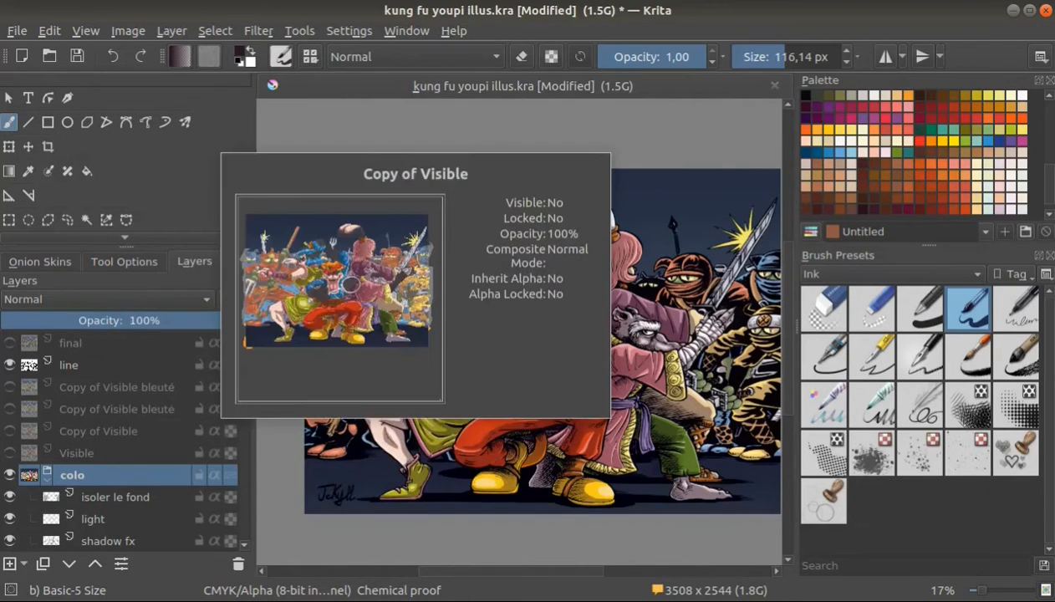
{"action": "mouse_move", "coordinate": [117, 475]}
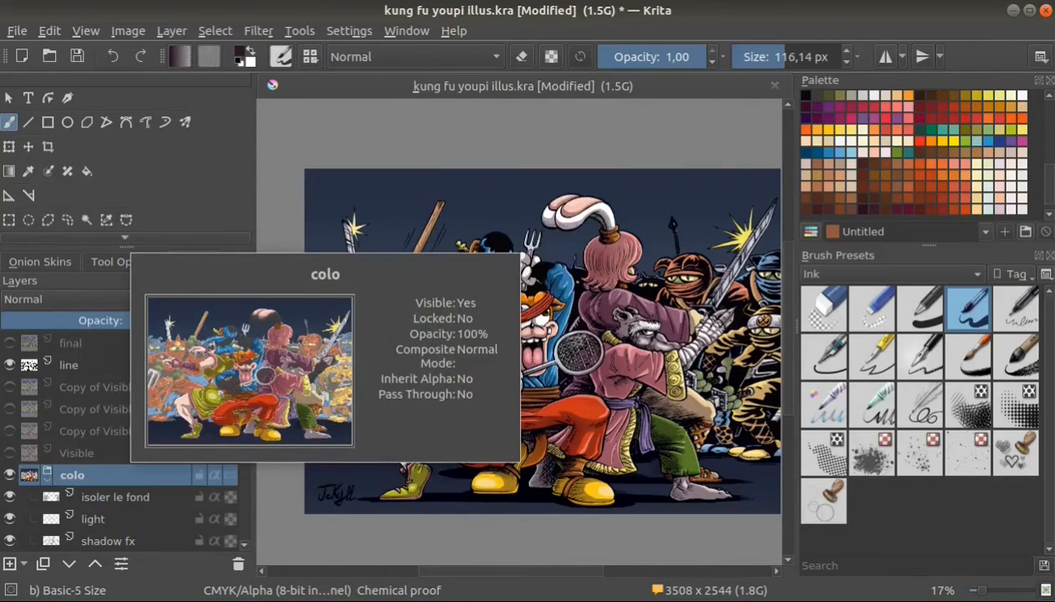
{"action": "mouse_move", "coordinate": [79, 452]}
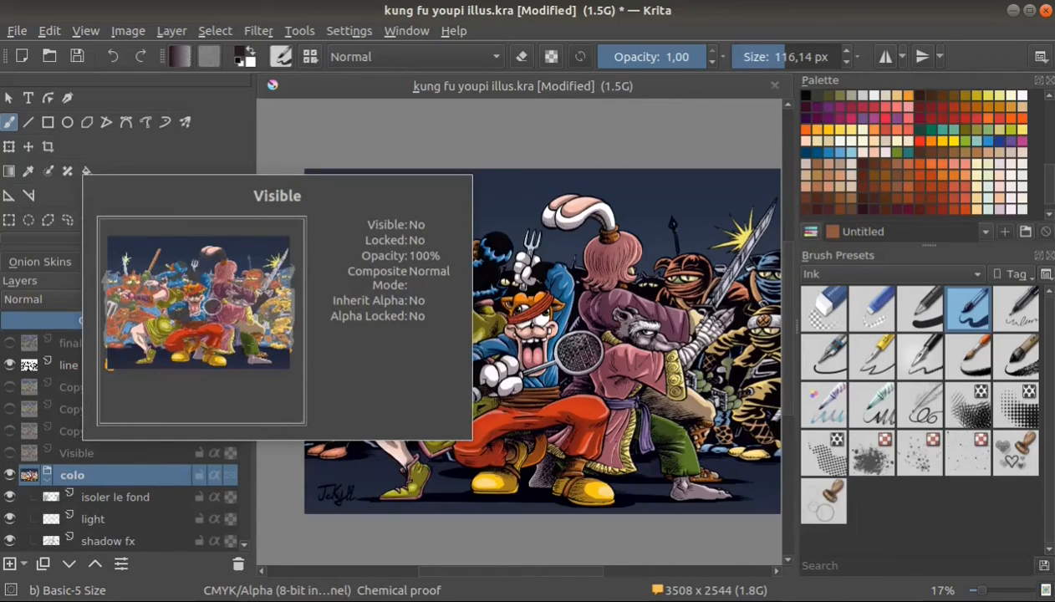
{"action": "left_click", "coordinate": [9, 474]}
{"action": "left_click", "coordinate": [9, 453]}
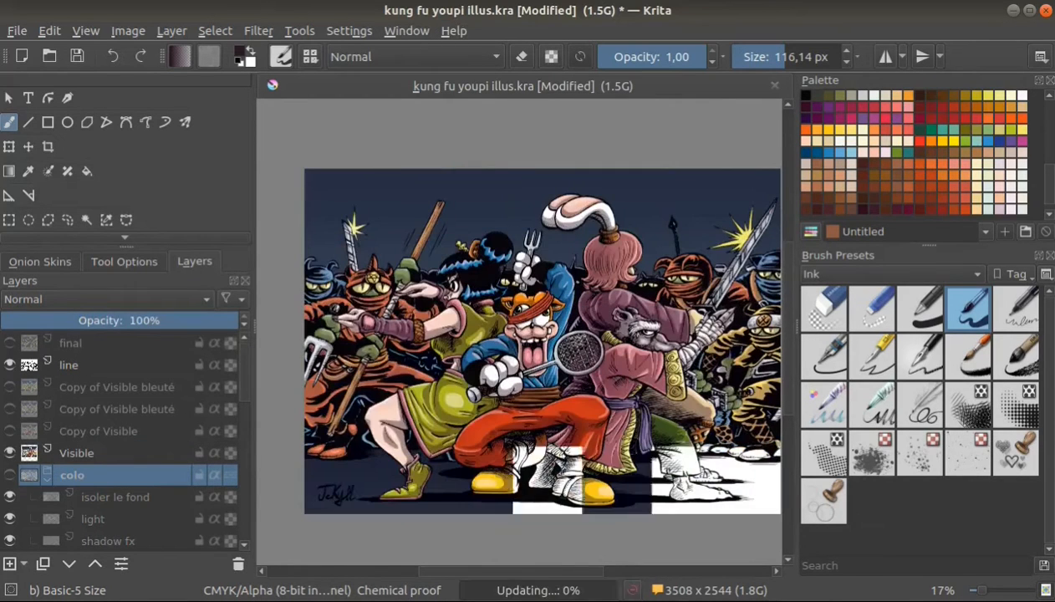
{"action": "left_click", "coordinate": [79, 452]}
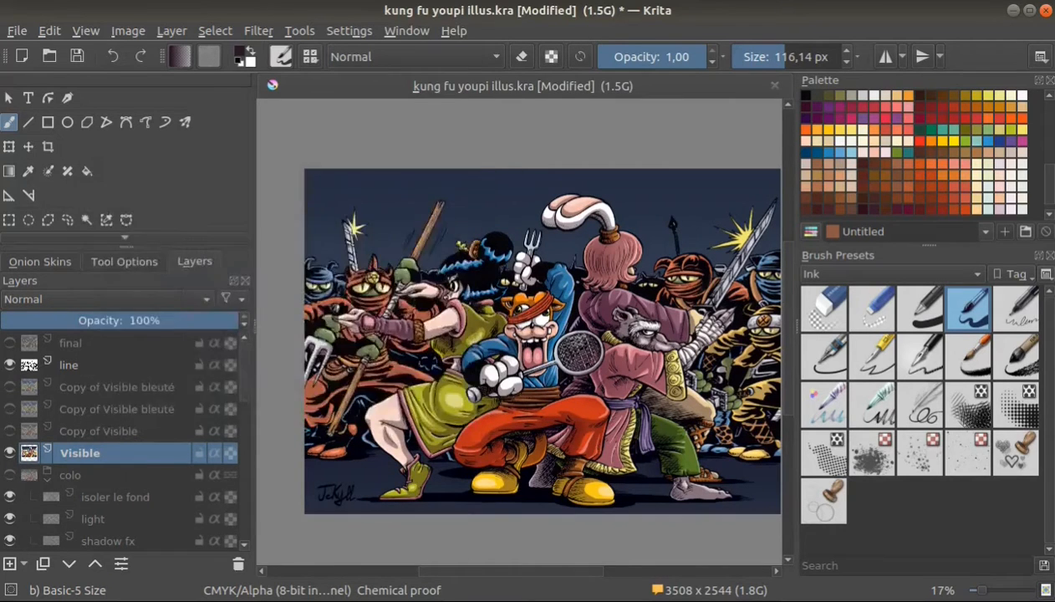
Step: Show the Copy of Visible layer in place of Visible, and hide it again to expose the line art alone
{"action": "left_click", "coordinate": [101, 430]}
{"action": "key", "text": "Up"}
{"action": "key", "text": "Up"}
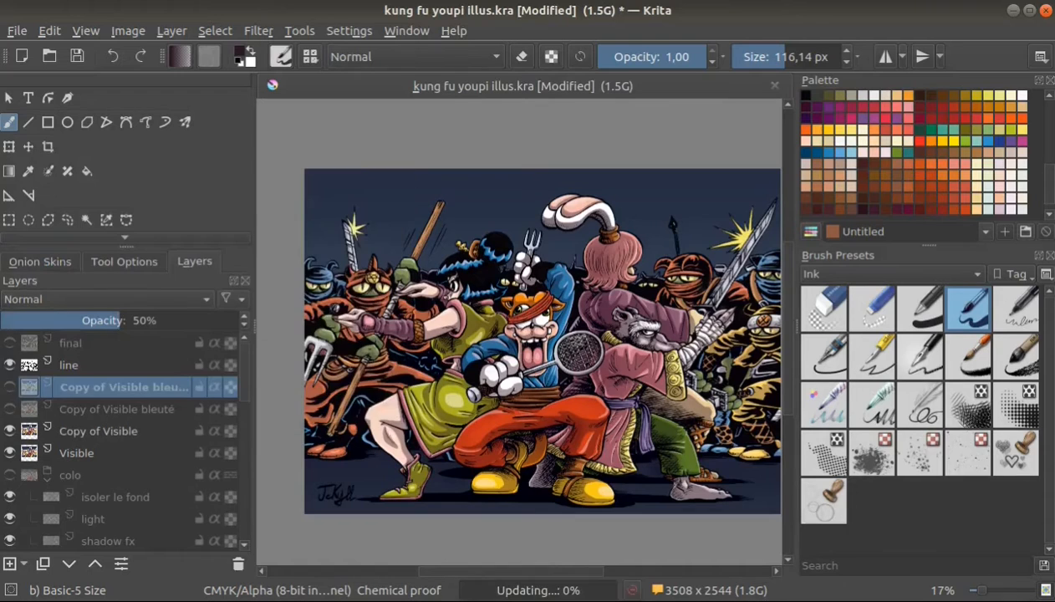
{"action": "left_click", "coordinate": [10, 453]}
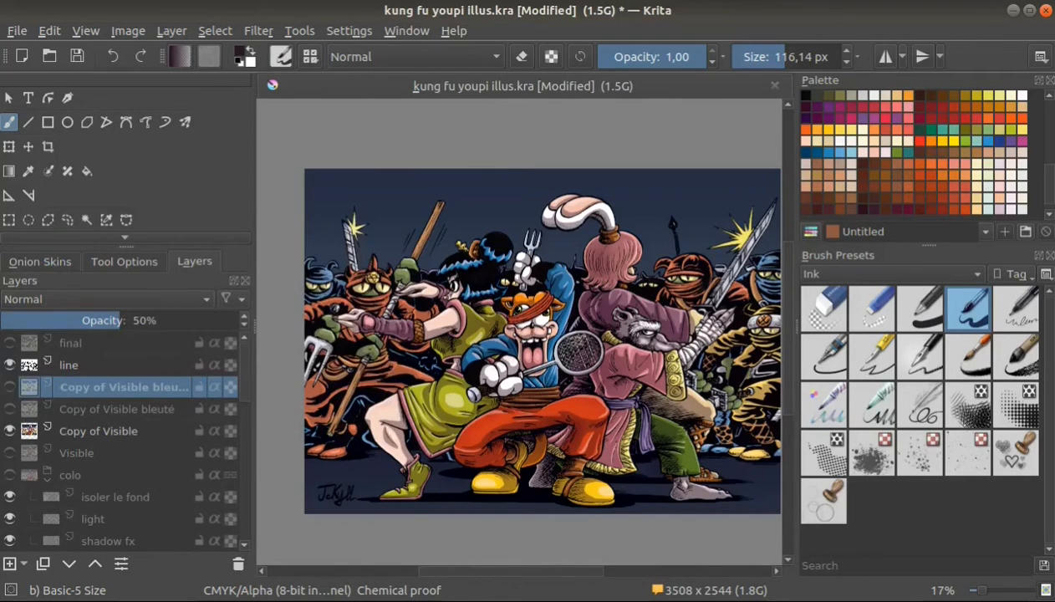
{"action": "mouse_move", "coordinate": [10, 453]}
{"action": "mouse_move", "coordinate": [10, 431]}
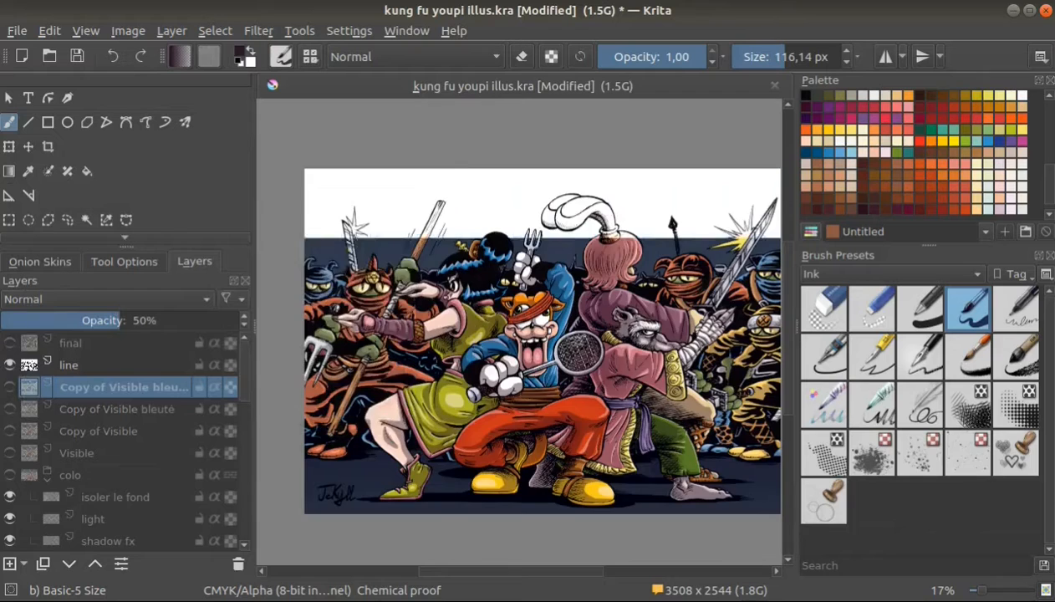
Step: Preview the two Copy of Visible bleuté layers one at a time, and show the lower one over Copy of Visible
{"action": "left_click", "coordinate": [10, 409]}
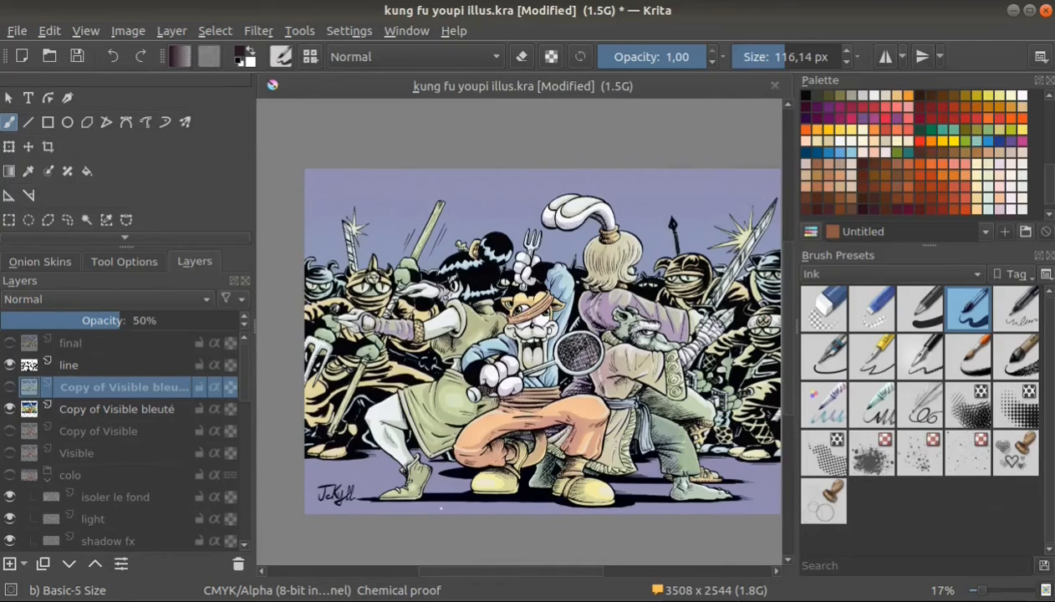
{"action": "left_click", "coordinate": [10, 409]}
{"action": "left_click", "coordinate": [9, 387]}
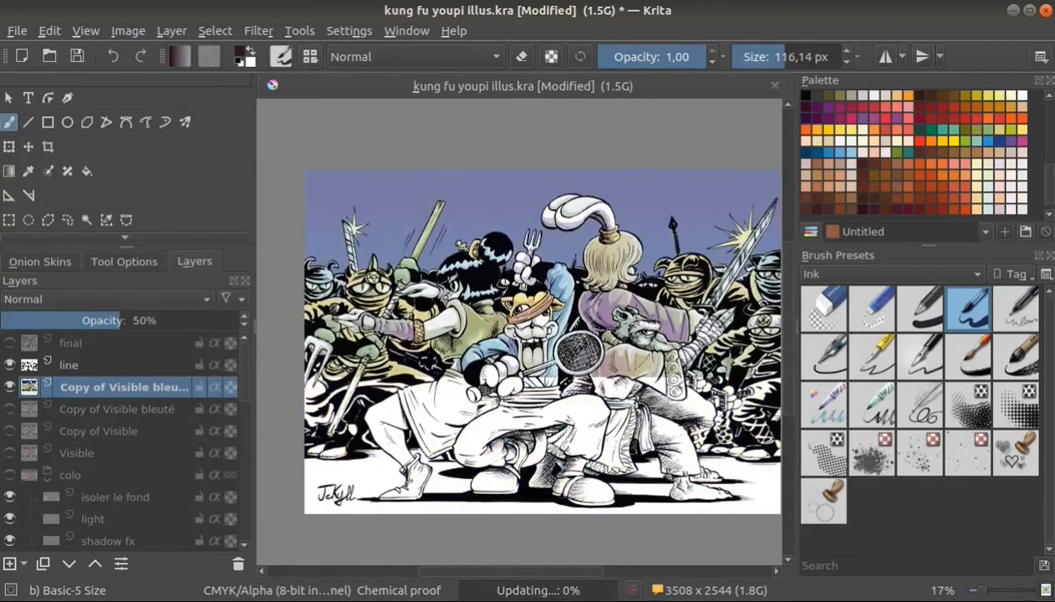
{"action": "left_click", "coordinate": [10, 387]}
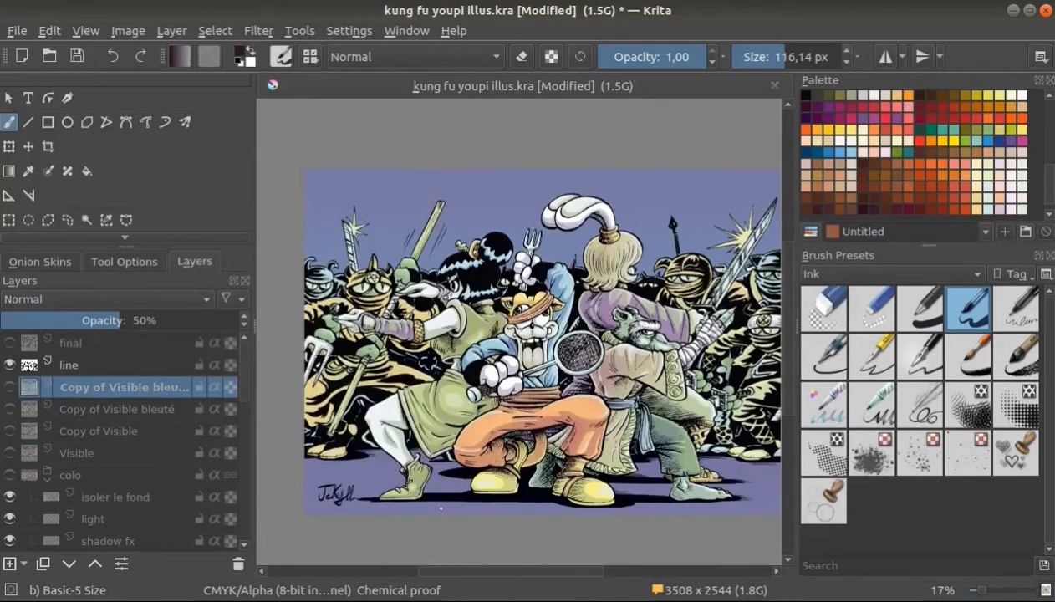
{"action": "left_click", "coordinate": [9, 409]}
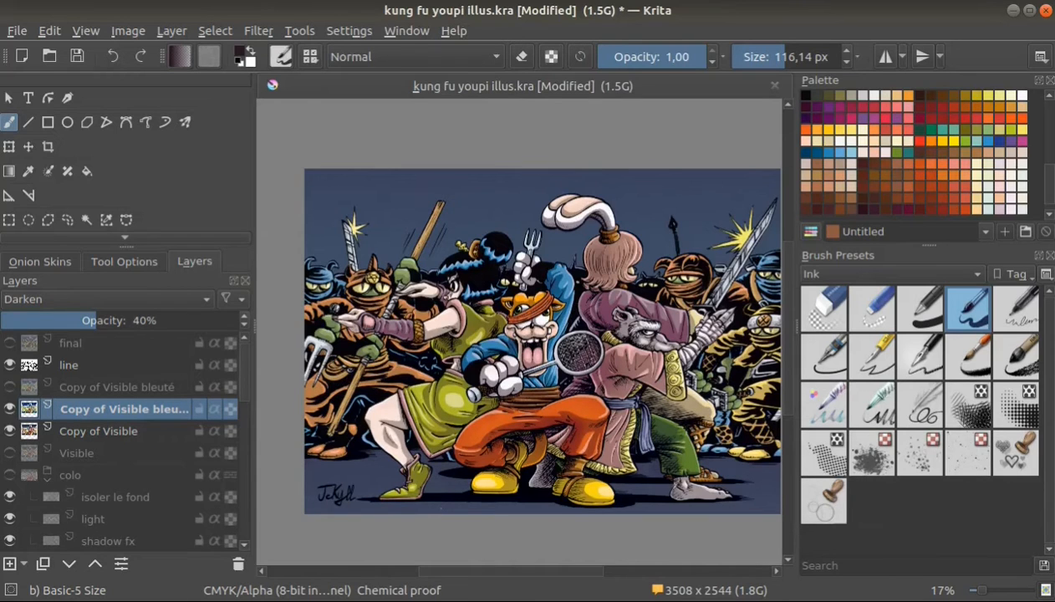
Step: Show and select the final layer, and examine its texture and colours up close around the central characters
{"action": "mouse_move", "coordinate": [112, 343]}
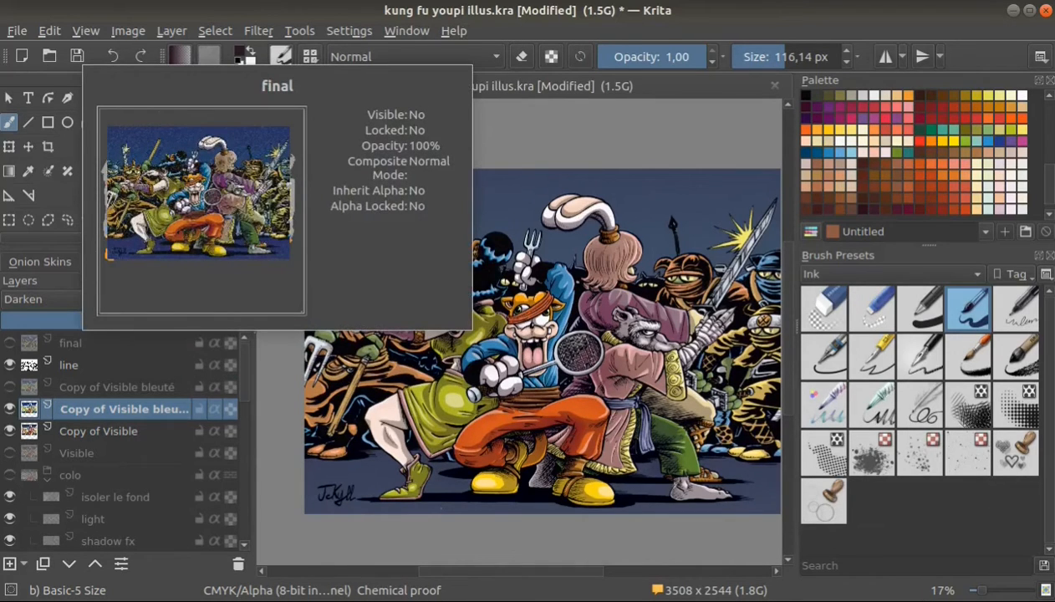
{"action": "left_click", "coordinate": [112, 342]}
{"action": "left_click", "coordinate": [9, 343]}
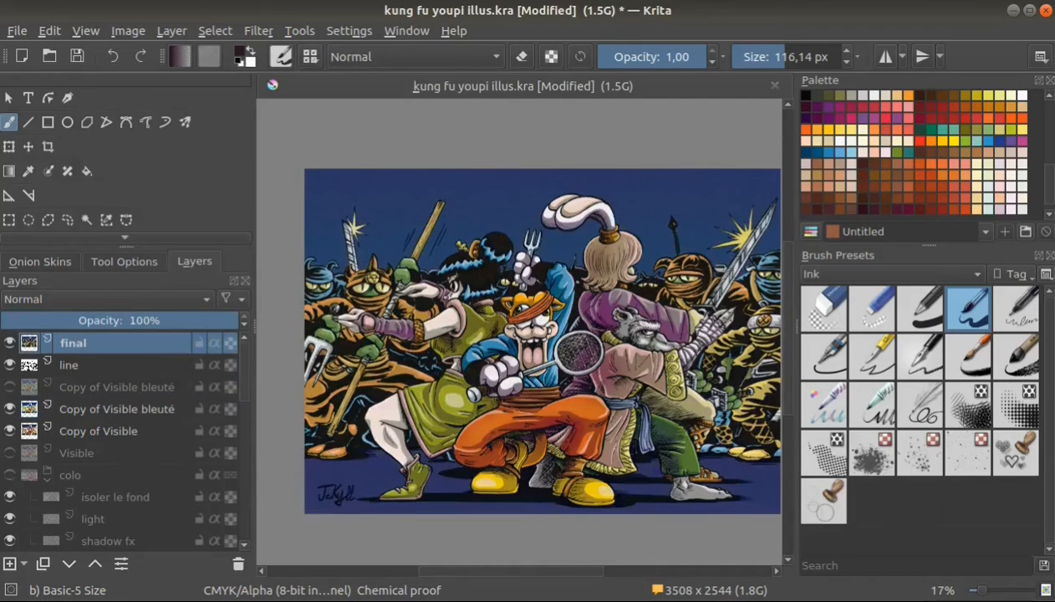
{"action": "scroll", "coordinate": [635, 394], "scroll_direction": "up", "scroll_amount": 3}
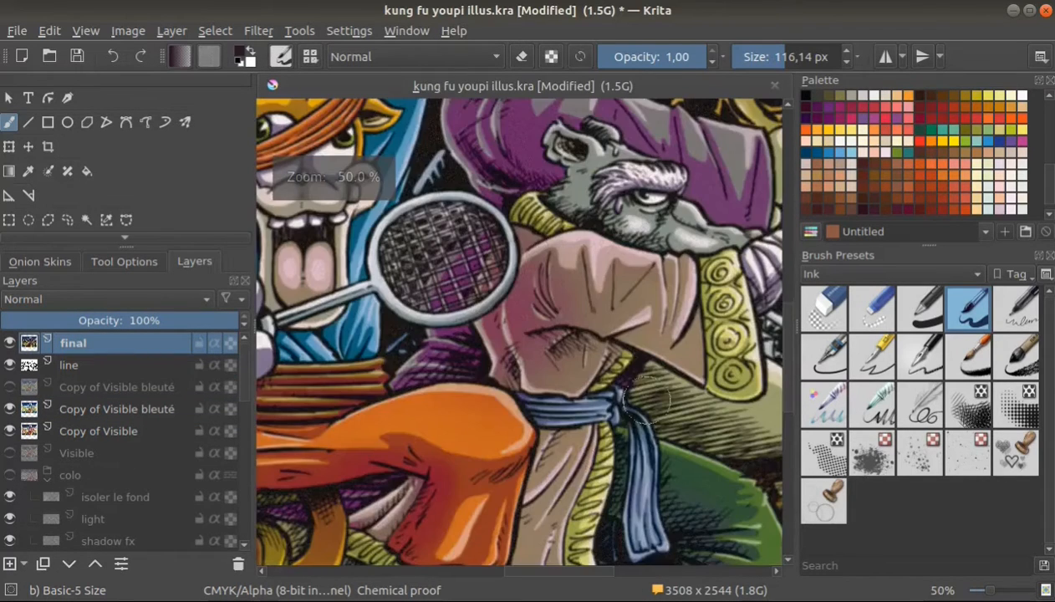
{"action": "scroll", "coordinate": [518, 372], "scroll_direction": "down", "scroll_amount": 1}
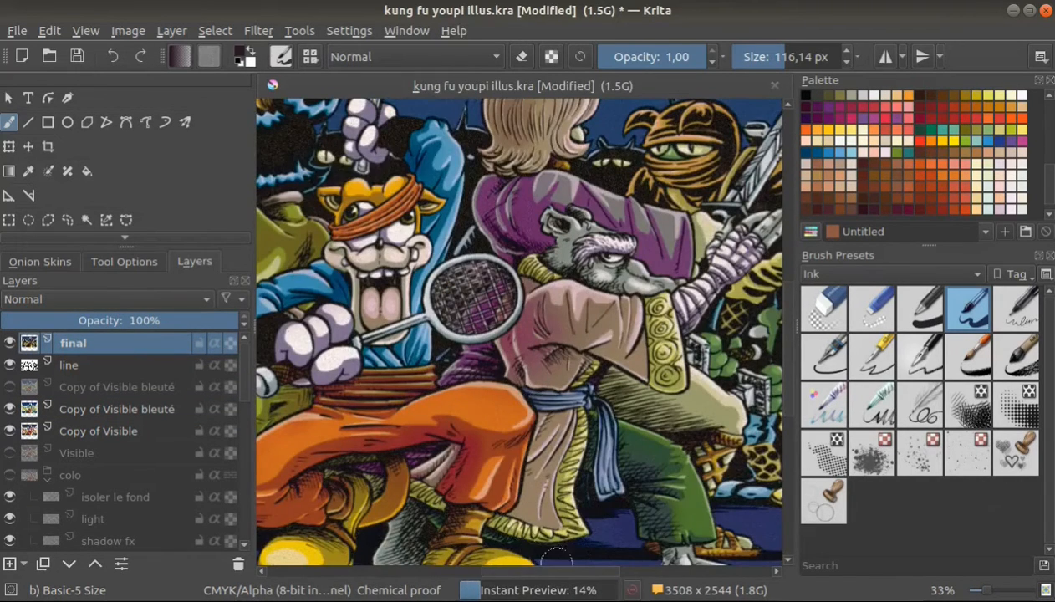
{"action": "left_click_drag", "start_coordinate": [391, 457], "coordinate": [519, 457]}
{"action": "scroll", "coordinate": [517, 458], "scroll_direction": "up", "scroll_amount": 1}
{"action": "scroll", "coordinate": [516, 457], "scroll_direction": "down", "scroll_amount": 1}
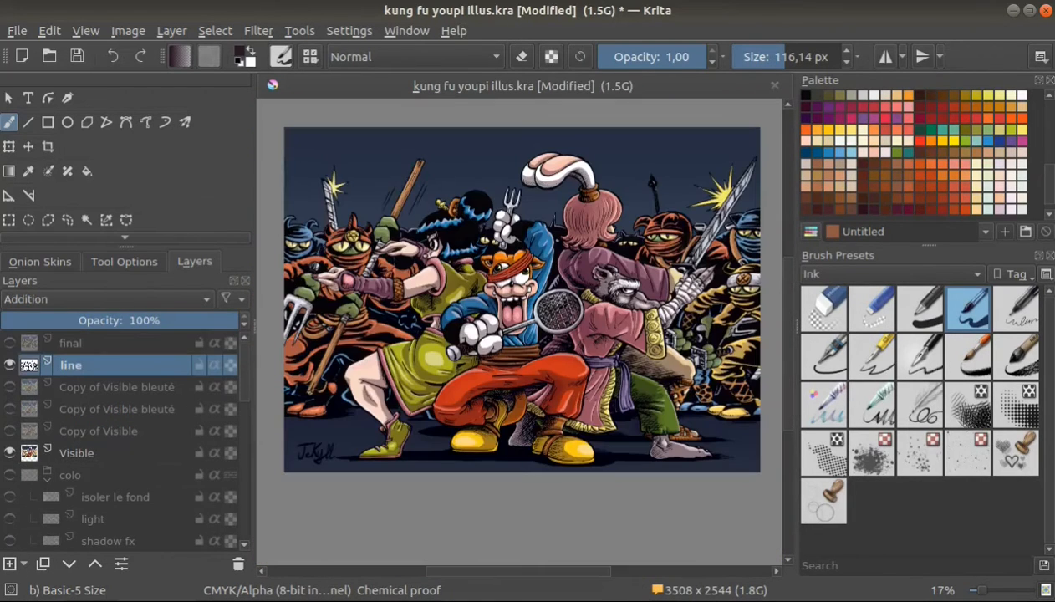
Step: Create a new layer from everything visible and name it "final test"
{"action": "left_click", "coordinate": [171, 31]}
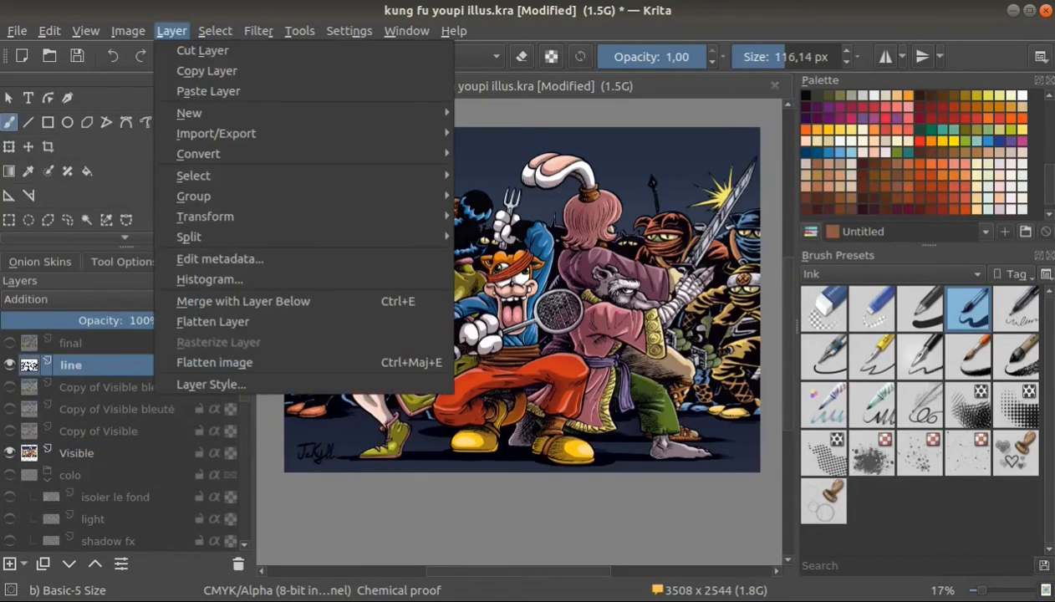
{"action": "mouse_move", "coordinate": [217, 113]}
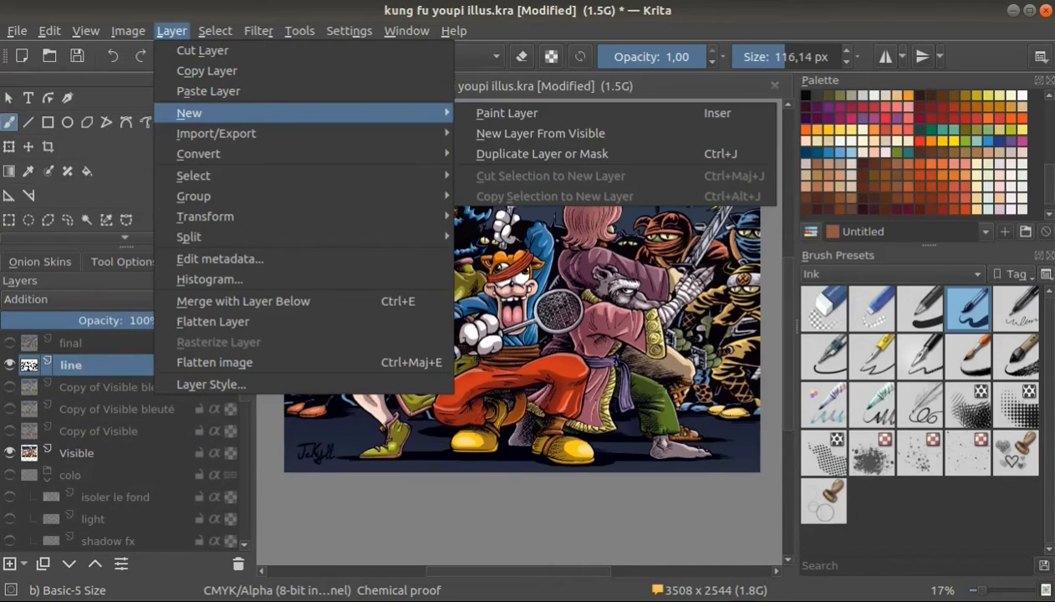
{"action": "key", "text": "Return"}
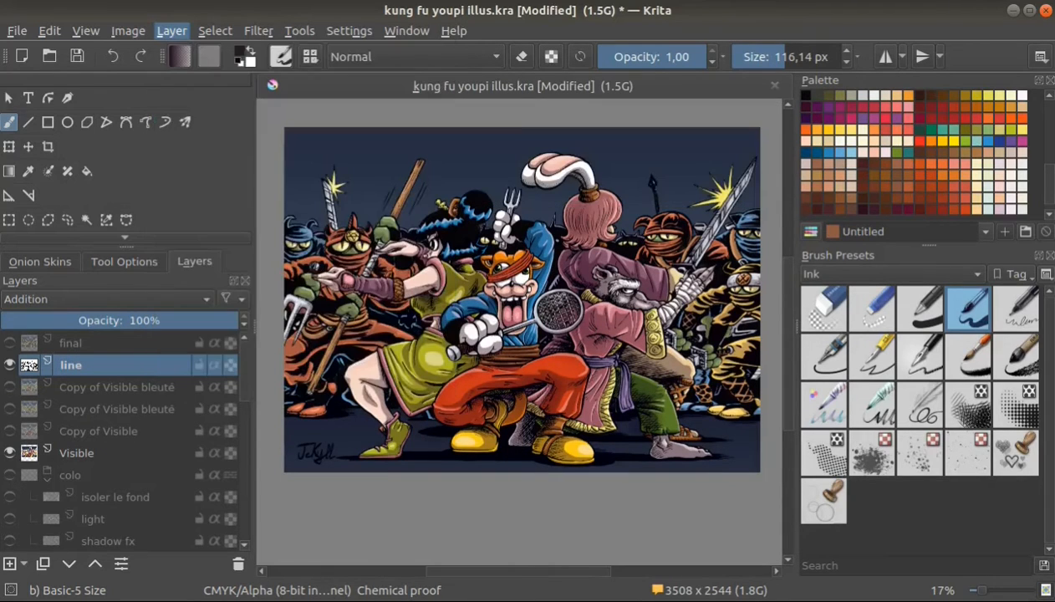
{"action": "type", "text": "final test"}
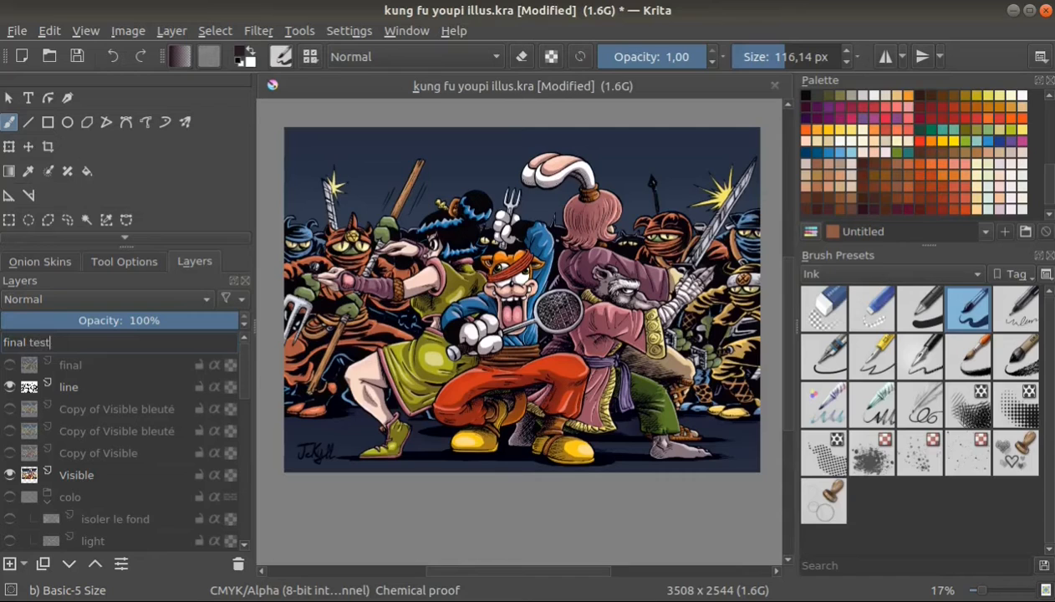
{"action": "key", "text": "Return"}
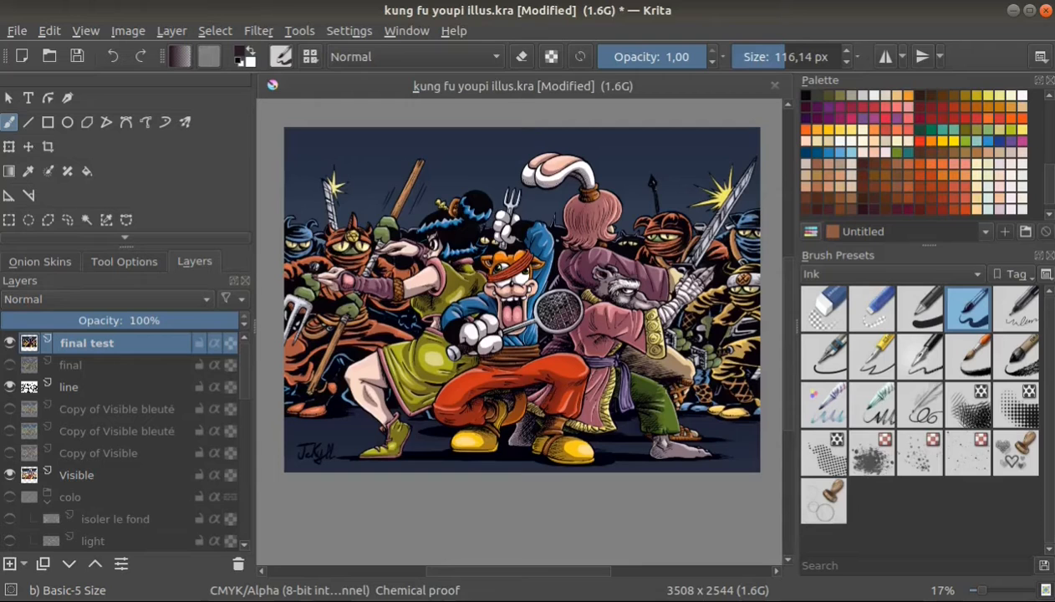
Step: Blur the final test layer with horizontal and vertical radii of 3 px
{"action": "left_click", "coordinate": [259, 30]}
{"action": "mouse_move", "coordinate": [275, 113]}
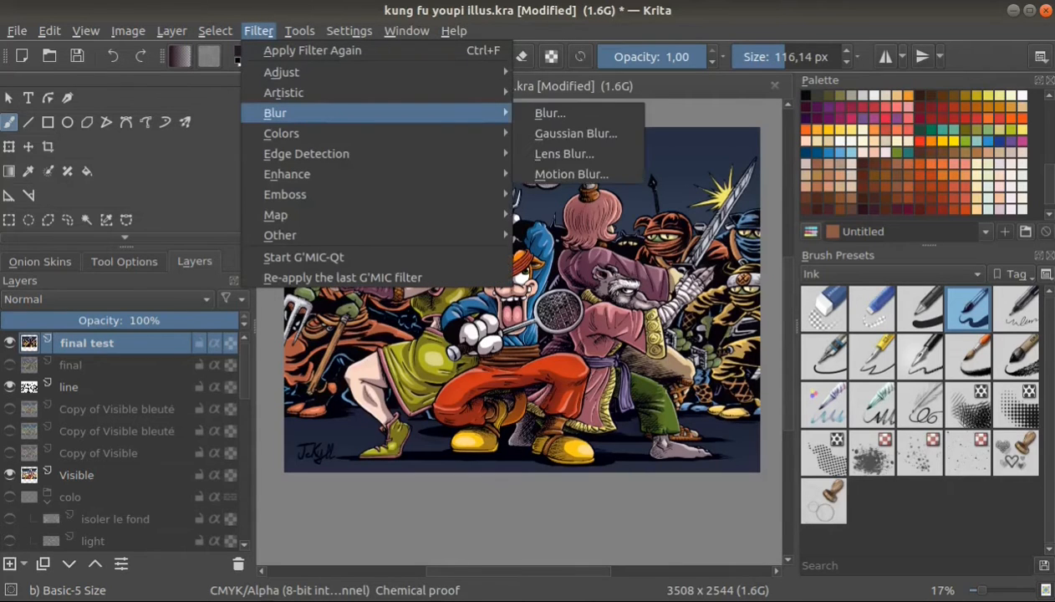
{"action": "left_click", "coordinate": [551, 113]}
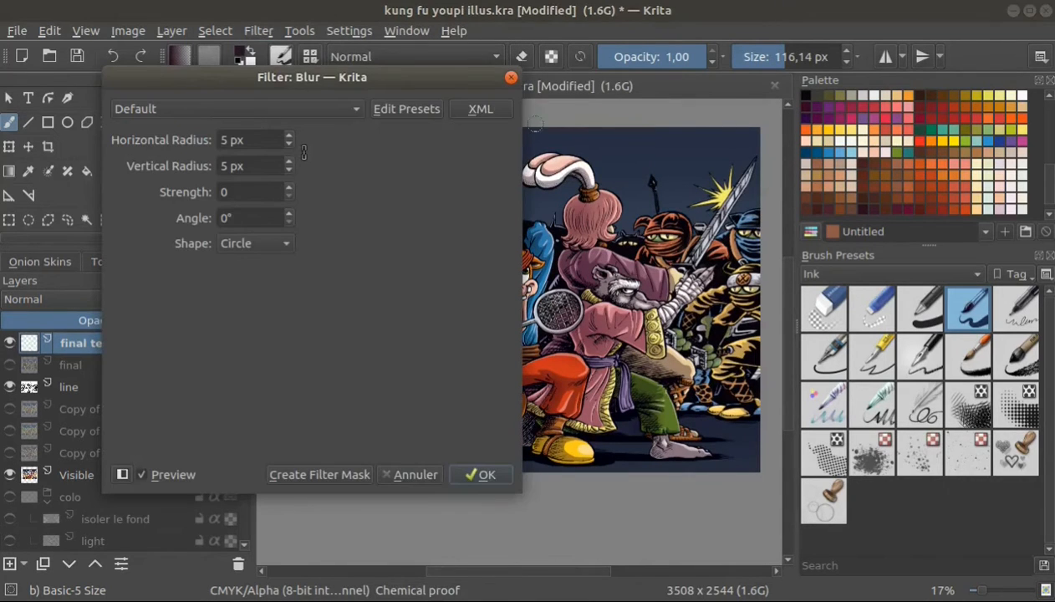
{"action": "left_click_drag", "start_coordinate": [304, 151], "coordinate": [225, 148]}
{"action": "left_click", "coordinate": [210, 167]}
{"action": "left_click", "coordinate": [210, 167]}
{"action": "scroll", "coordinate": [481, 297], "scroll_direction": "up", "scroll_amount": 3}
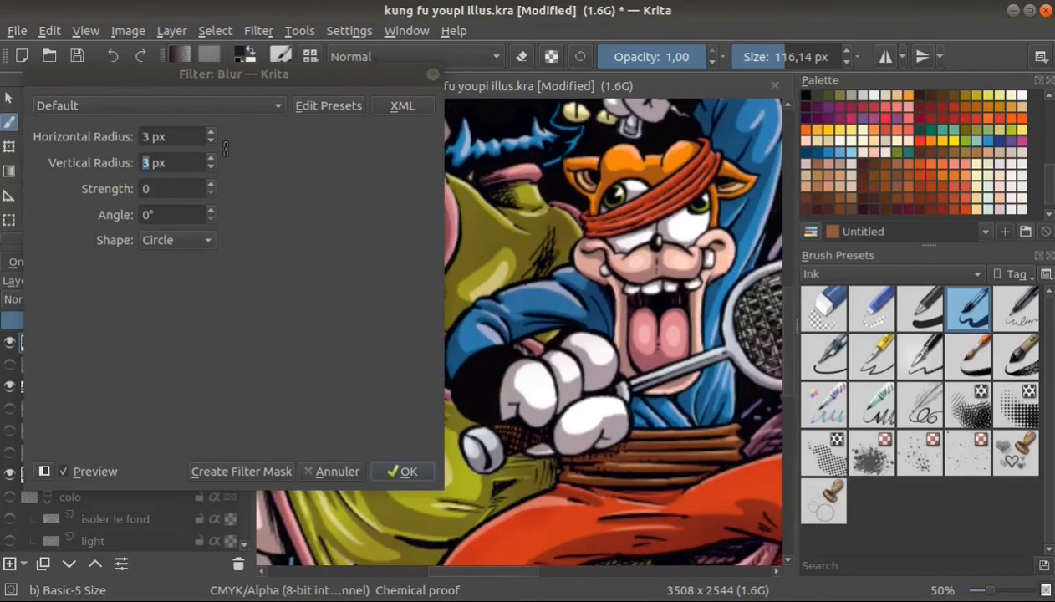
{"action": "left_click", "coordinate": [211, 131]}
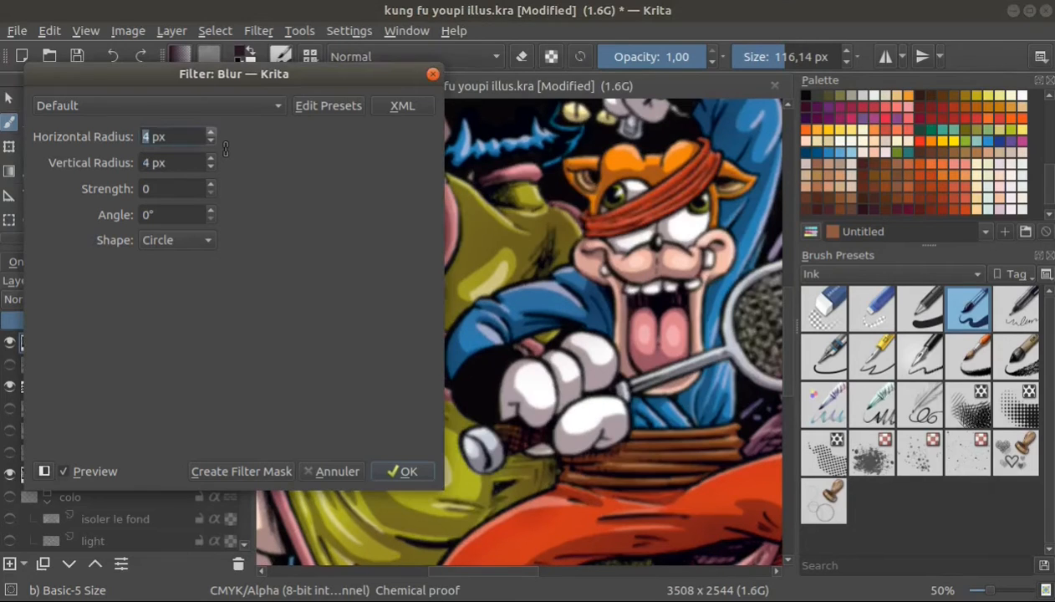
{"action": "left_click", "coordinate": [211, 167]}
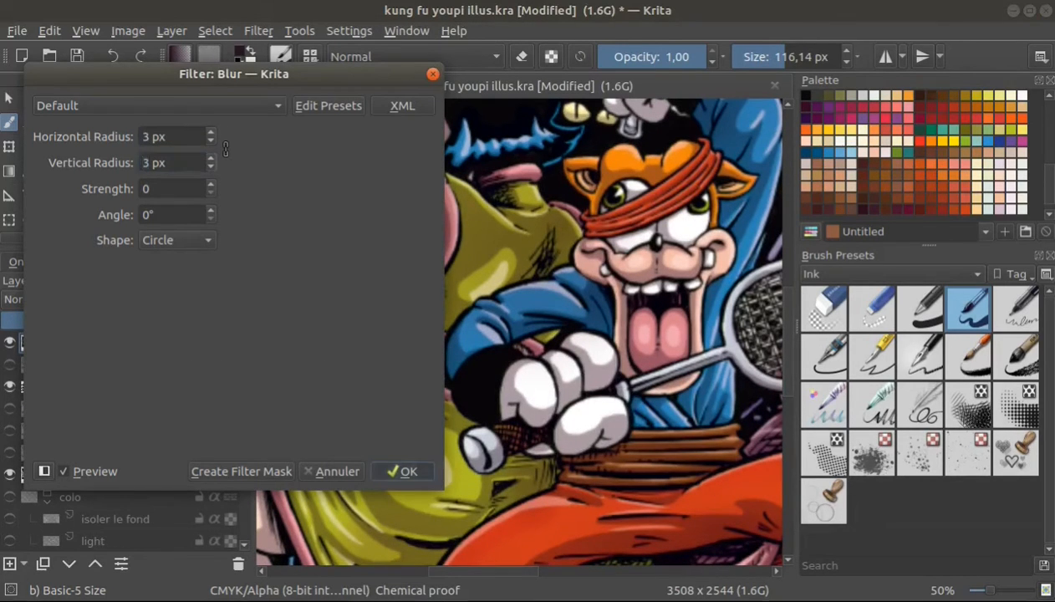
{"action": "left_click", "coordinate": [403, 471]}
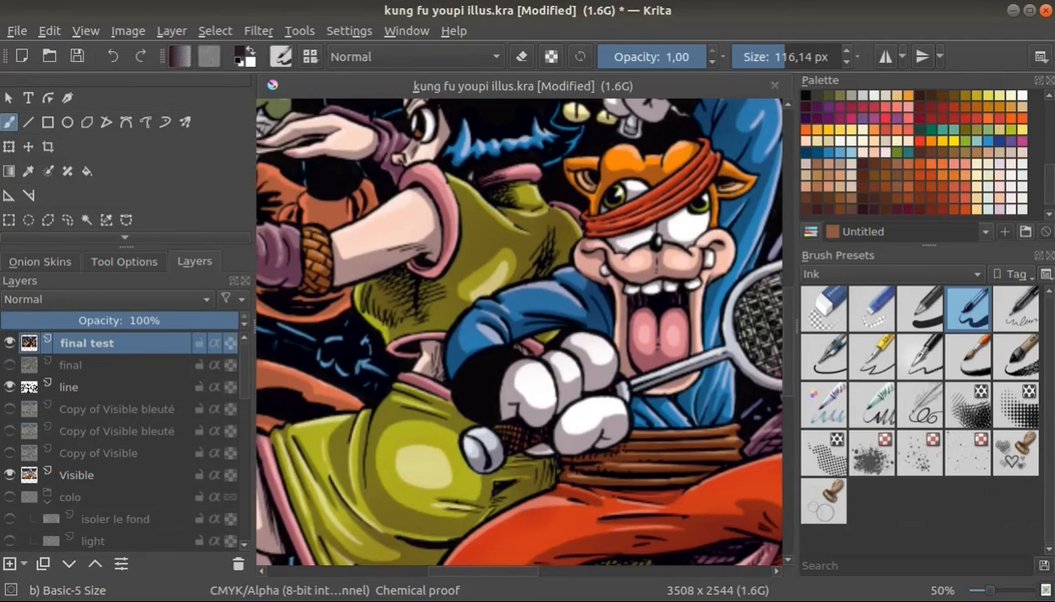
Step: Add noise to the final test layer with level 25 and opacity 25
{"action": "left_click", "coordinate": [259, 31]}
{"action": "mouse_move", "coordinate": [280, 235]}
{"action": "left_click", "coordinate": [580, 235]}
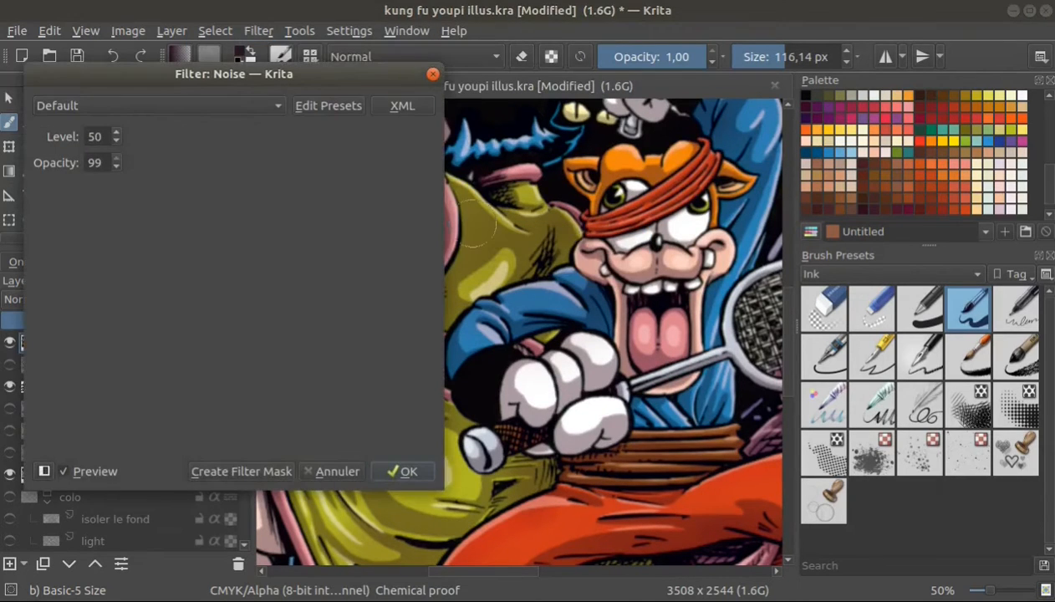
{"action": "left_click_drag", "start_coordinate": [228, 74], "coordinate": [213, 55]}
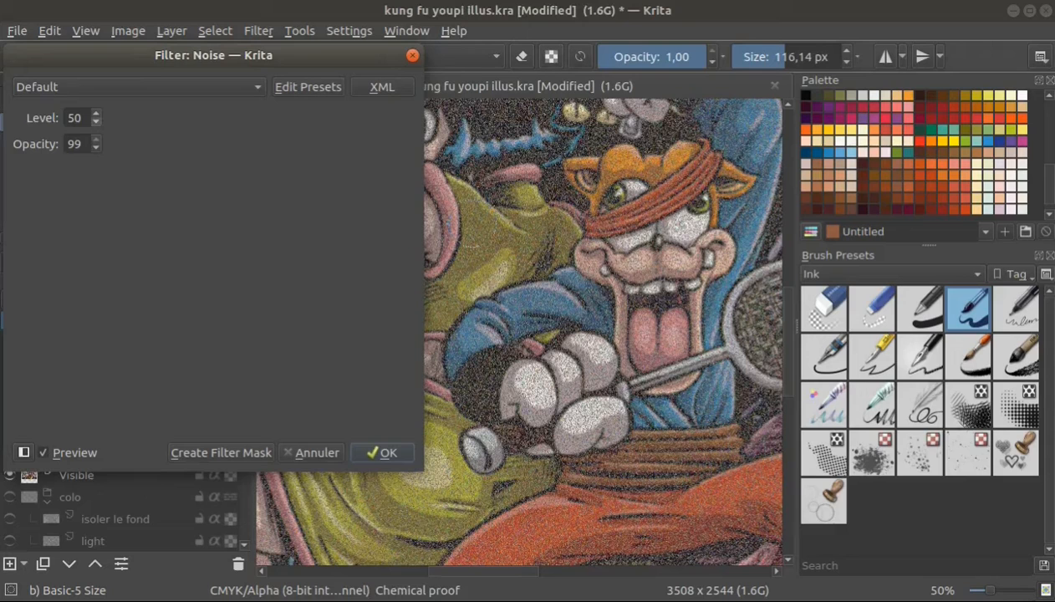
{"action": "double_click", "coordinate": [74, 118]}
{"action": "type", "text": "25"}
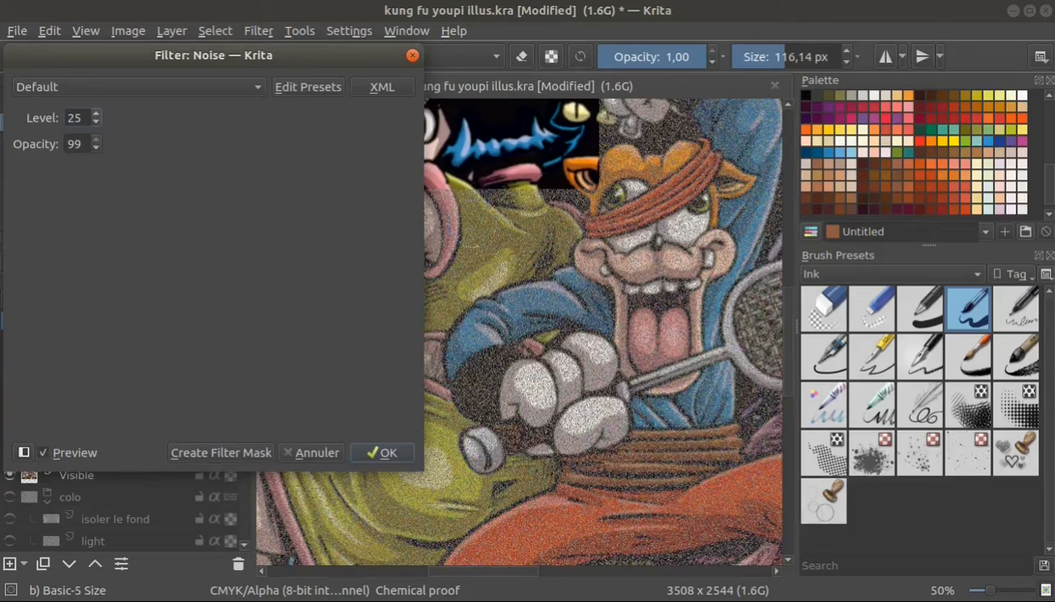
{"action": "double_click", "coordinate": [74, 143]}
{"action": "type", "text": "25"}
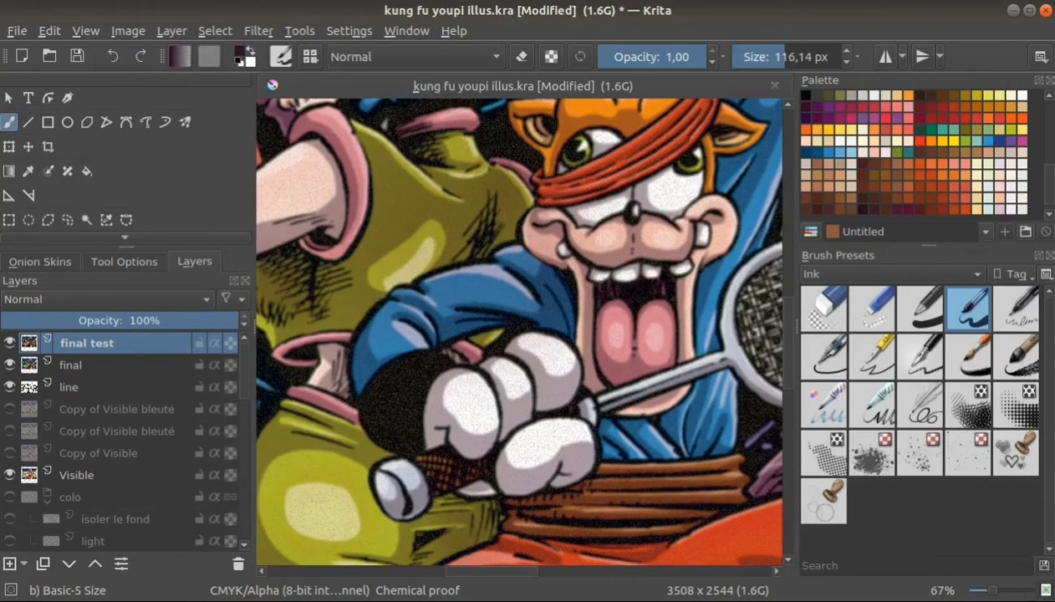
Step: Compare the final test layer with the final layer beneath it by toggling its visibility, and leave final test shown and selected
{"action": "left_click", "coordinate": [10, 343]}
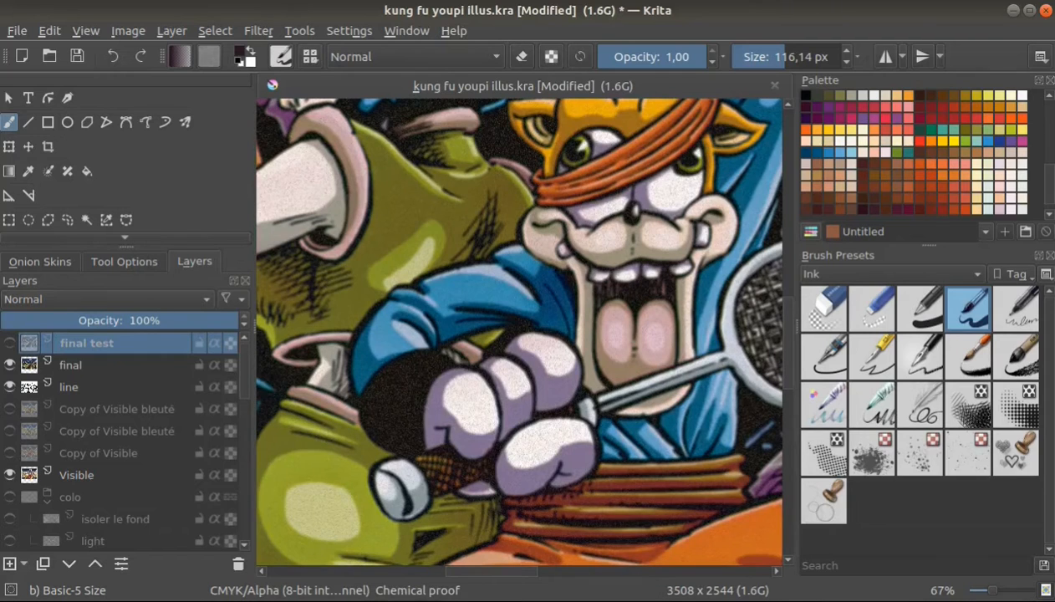
{"action": "left_click", "coordinate": [9, 343]}
{"action": "left_click", "coordinate": [9, 343]}
{"action": "left_click", "coordinate": [108, 364]}
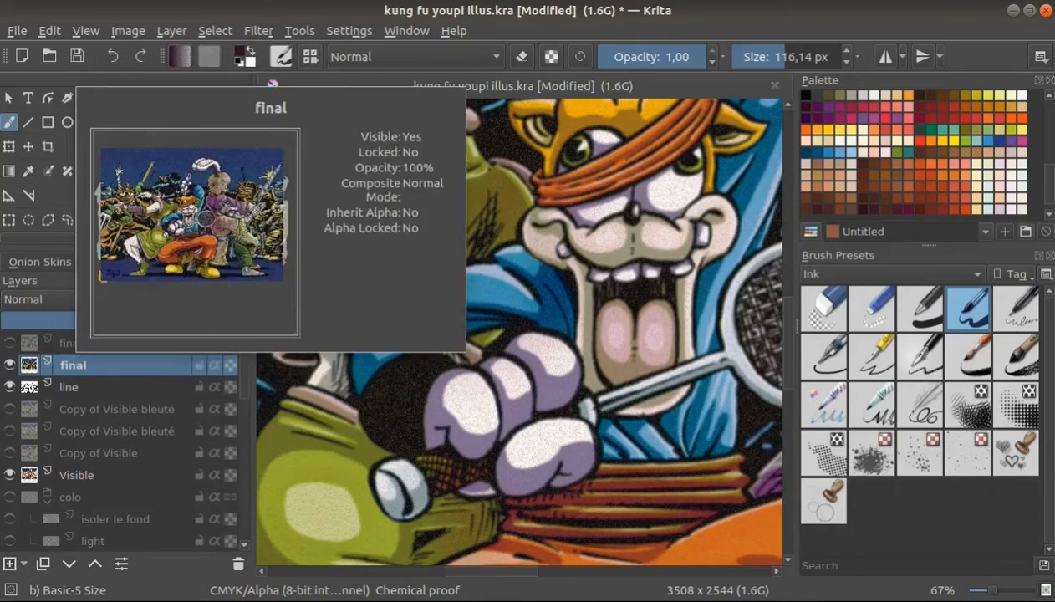
{"action": "left_click", "coordinate": [83, 343]}
Step: Try a Color Balance on final test with shadows red 26, green -12, blue 13 and midtones red 10, green 30, blue 30
{"action": "left_click", "coordinate": [258, 30]}
{"action": "mouse_move", "coordinate": [282, 72]}
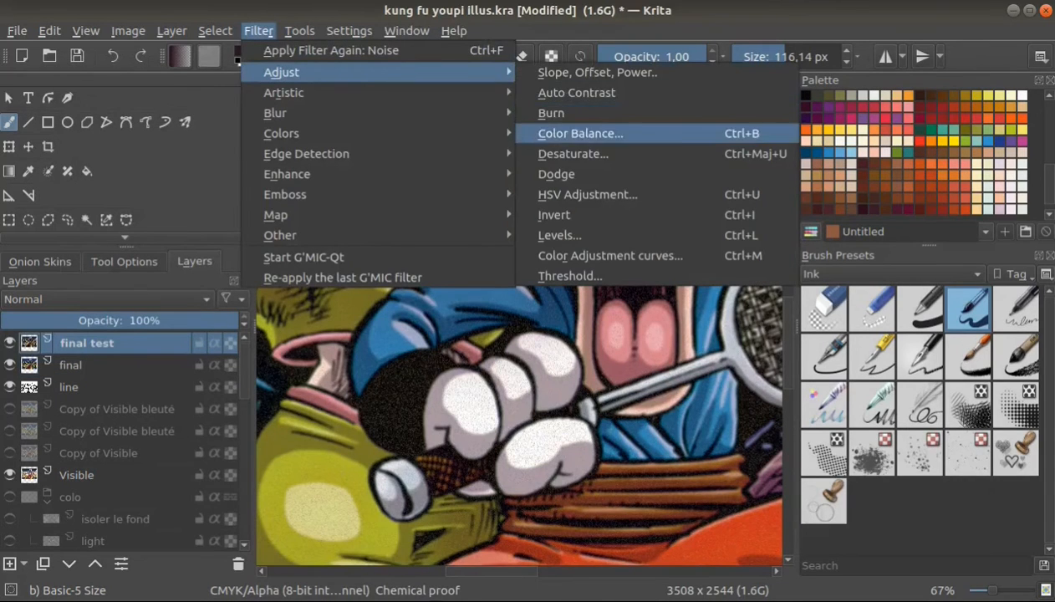
{"action": "left_click", "coordinate": [580, 133]}
{"action": "left_click_drag", "start_coordinate": [191, 141], "coordinate": [205, 187]}
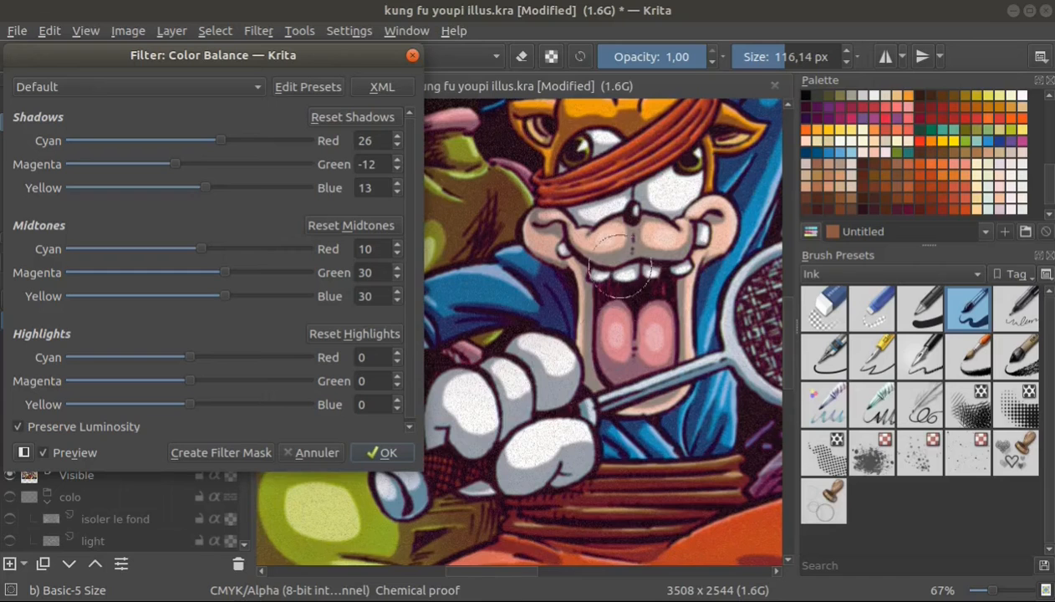
{"action": "left_click", "coordinate": [380, 452]}
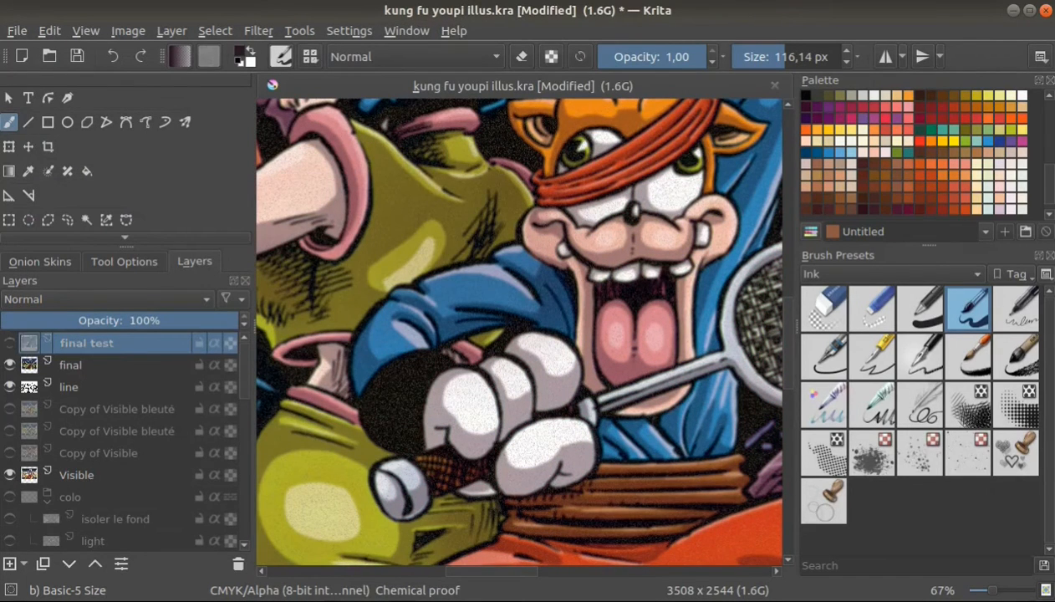
Step: Examine the complete illustration in the final layer's colours with final test hidden
{"action": "scroll", "coordinate": [502, 236], "scroll_direction": "down", "scroll_amount": 3}
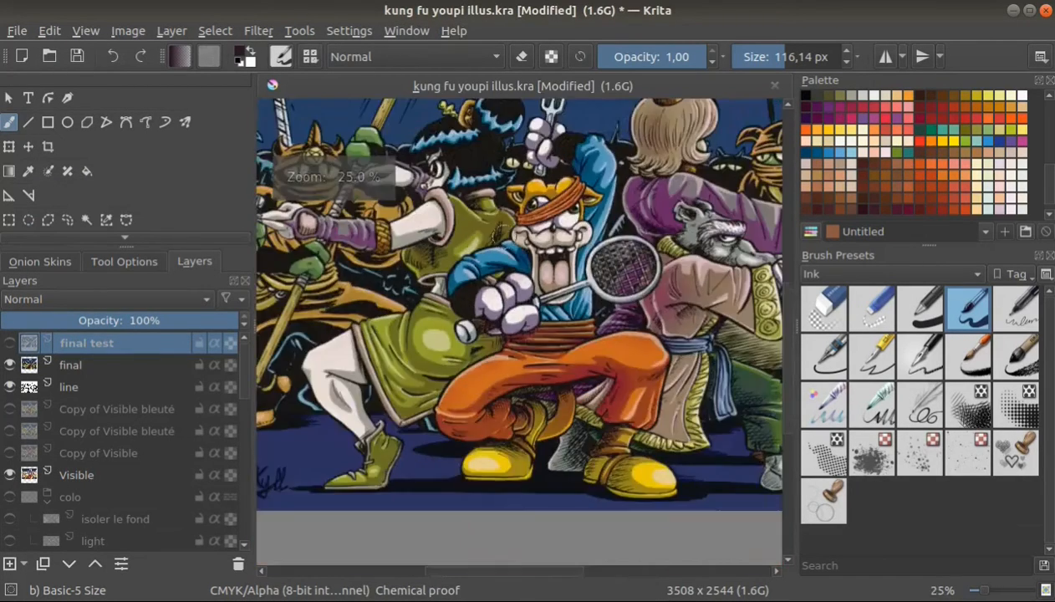
{"action": "left_click_drag", "start_coordinate": [788, 365], "coordinate": [788, 336]}
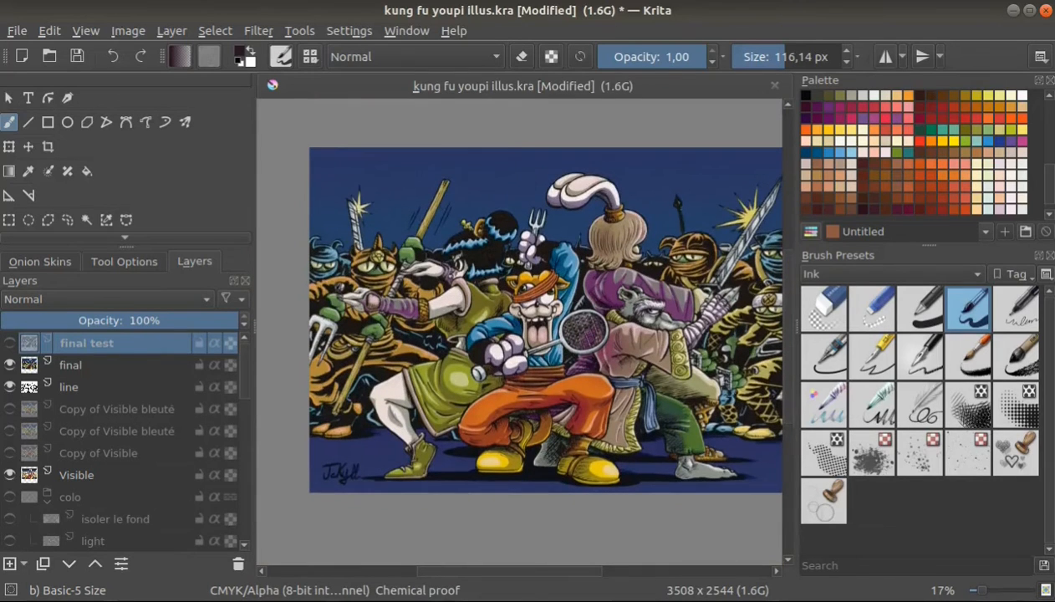
{"action": "left_click_drag", "start_coordinate": [510, 572], "coordinate": [523, 572]}
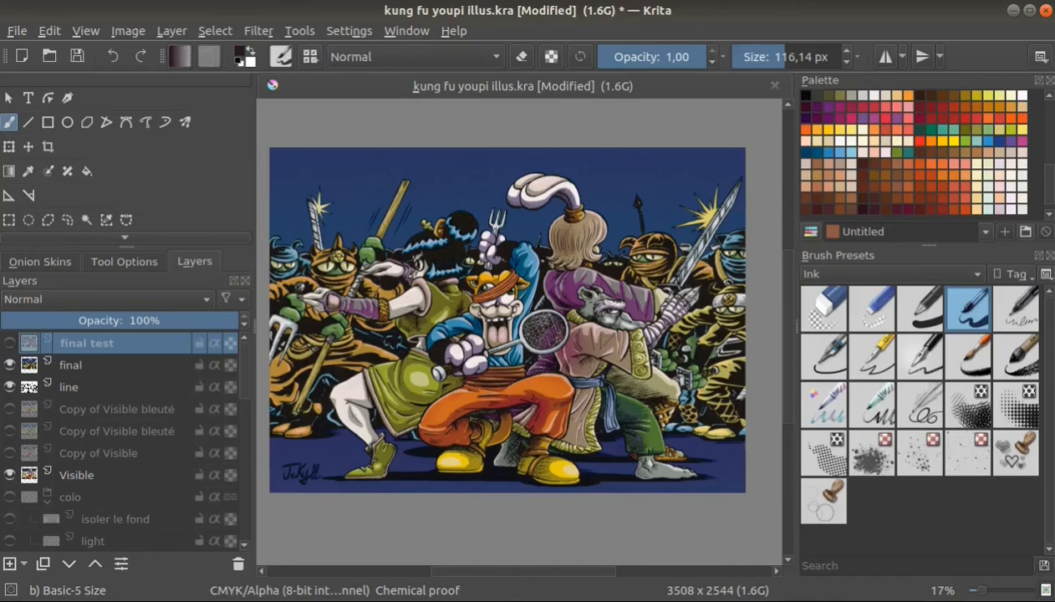
{"action": "scroll", "coordinate": [519, 331], "scroll_direction": "left", "scroll_amount": 2}
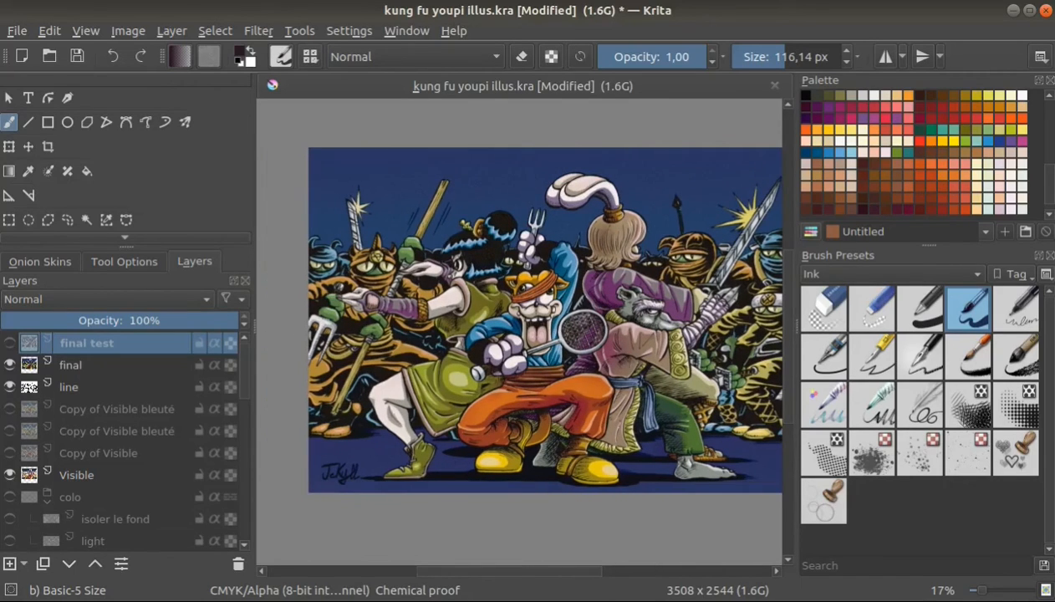
{"action": "scroll", "coordinate": [530, 318], "scroll_direction": "right", "scroll_amount": 2}
{"action": "scroll", "coordinate": [519, 332], "scroll_direction": "down", "scroll_amount": 2}
{"action": "scroll", "coordinate": [520, 331], "scroll_direction": "up", "scroll_amount": 1}
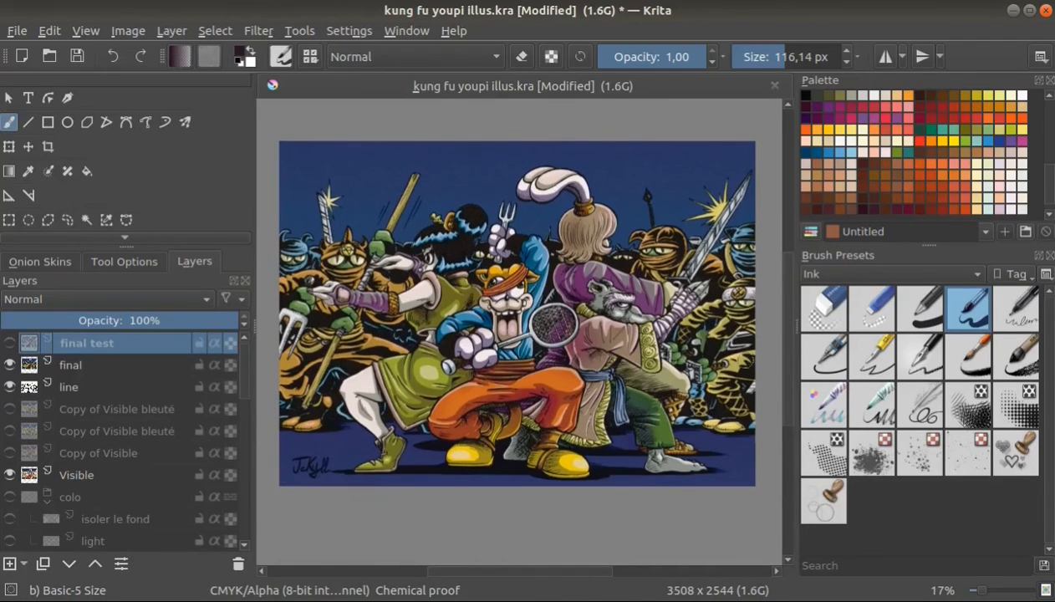